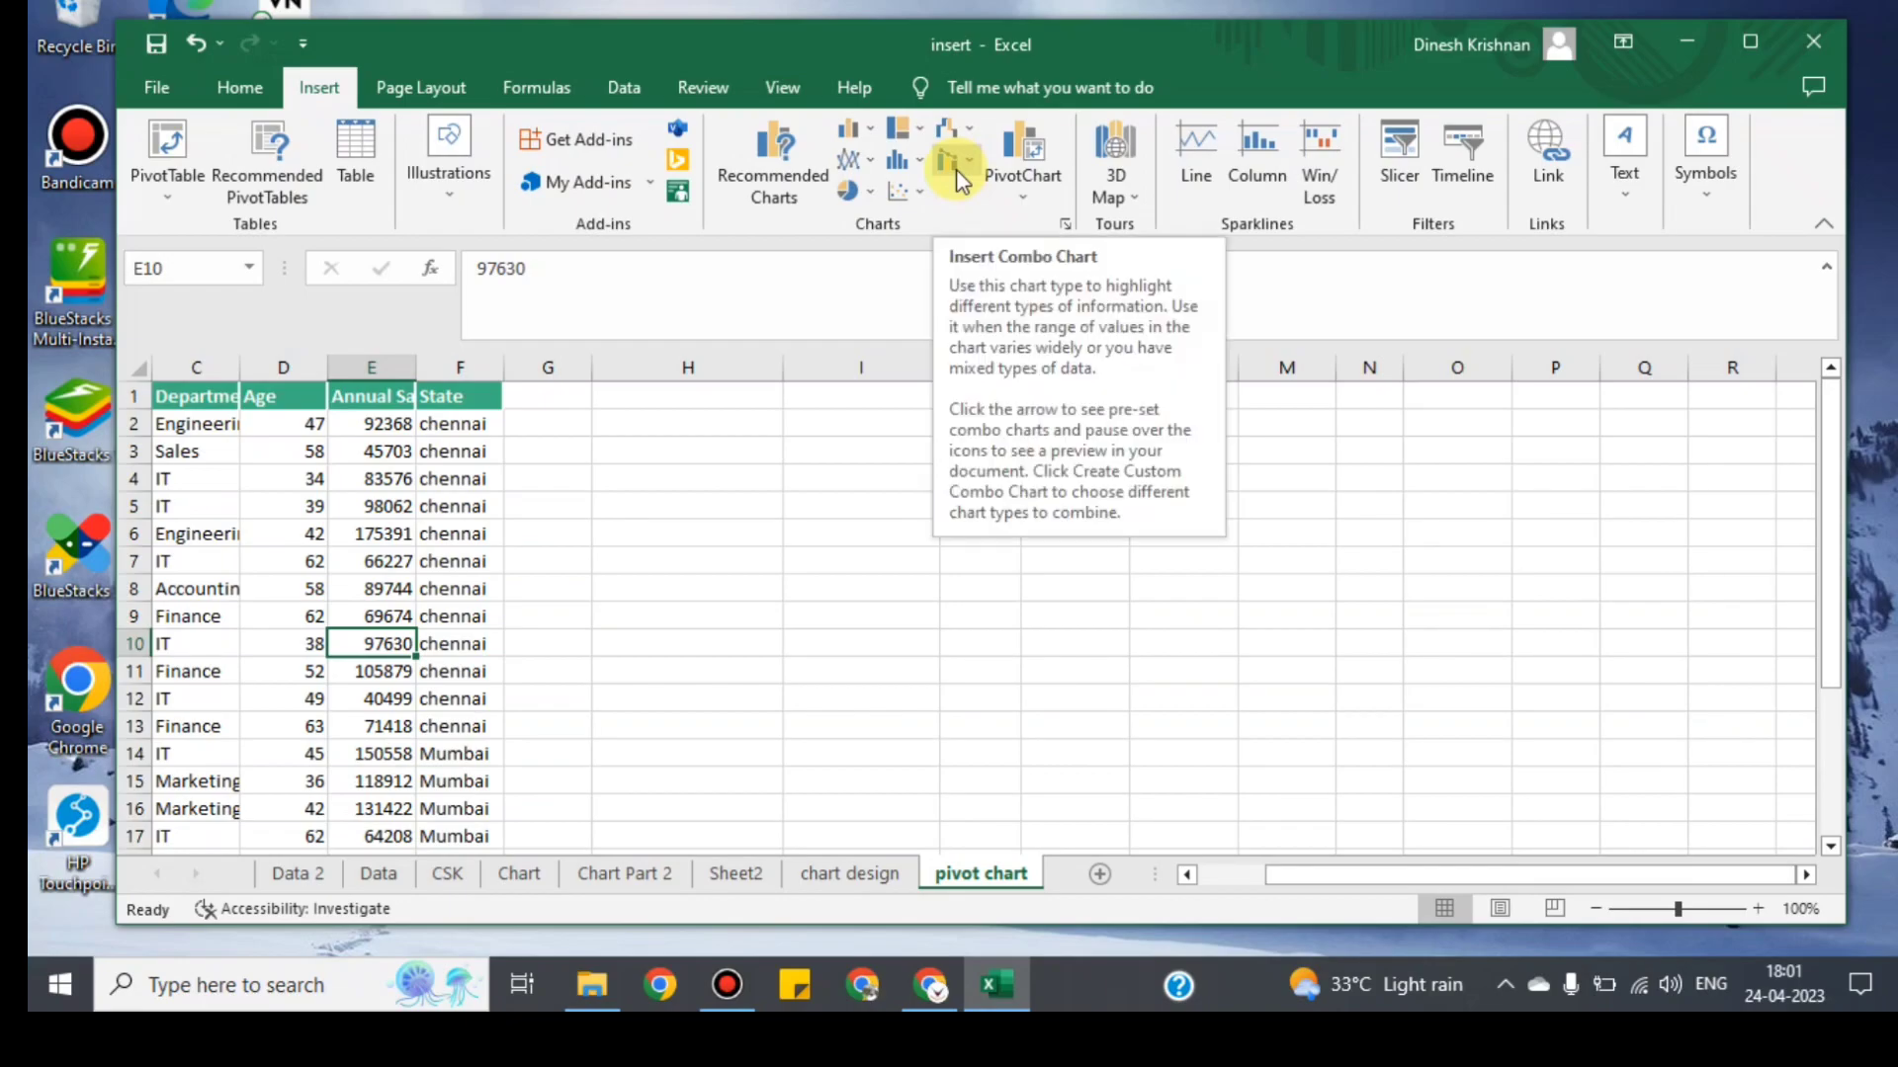
click(240, 87)
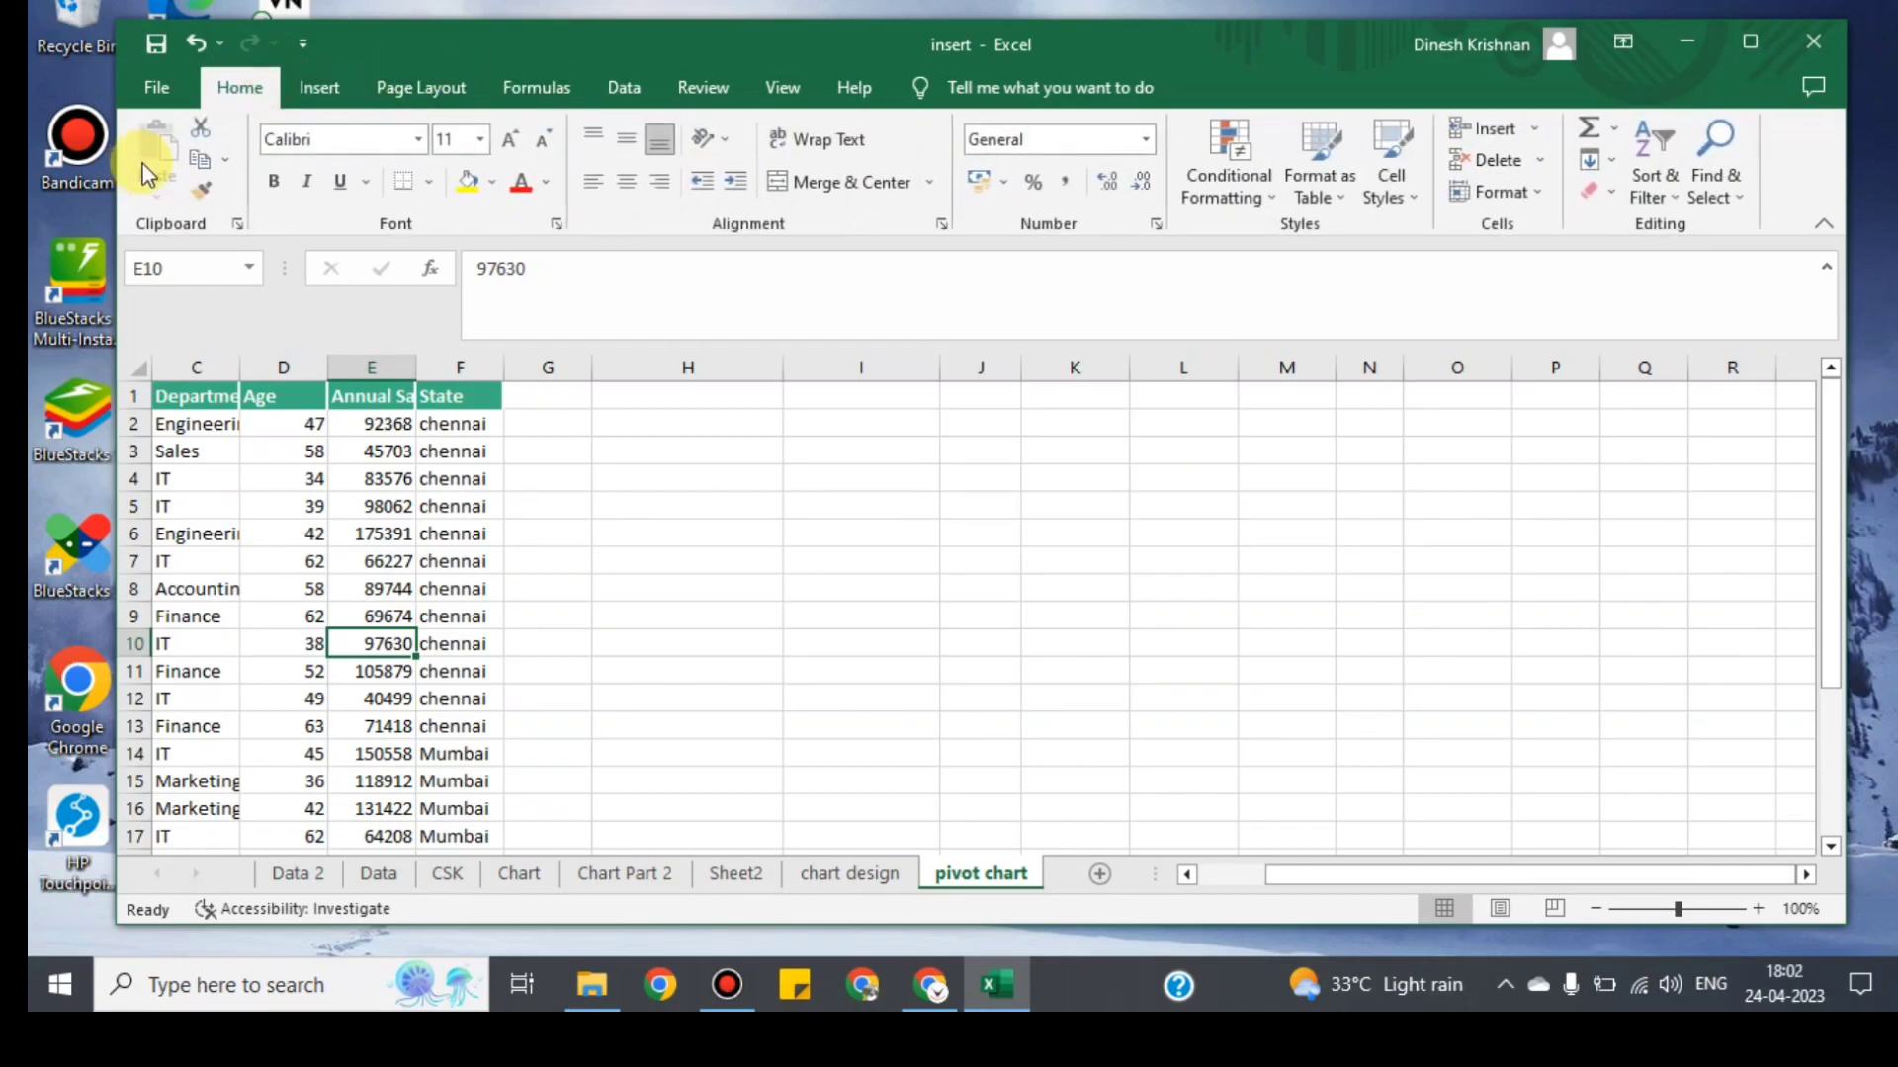
click(343, 99)
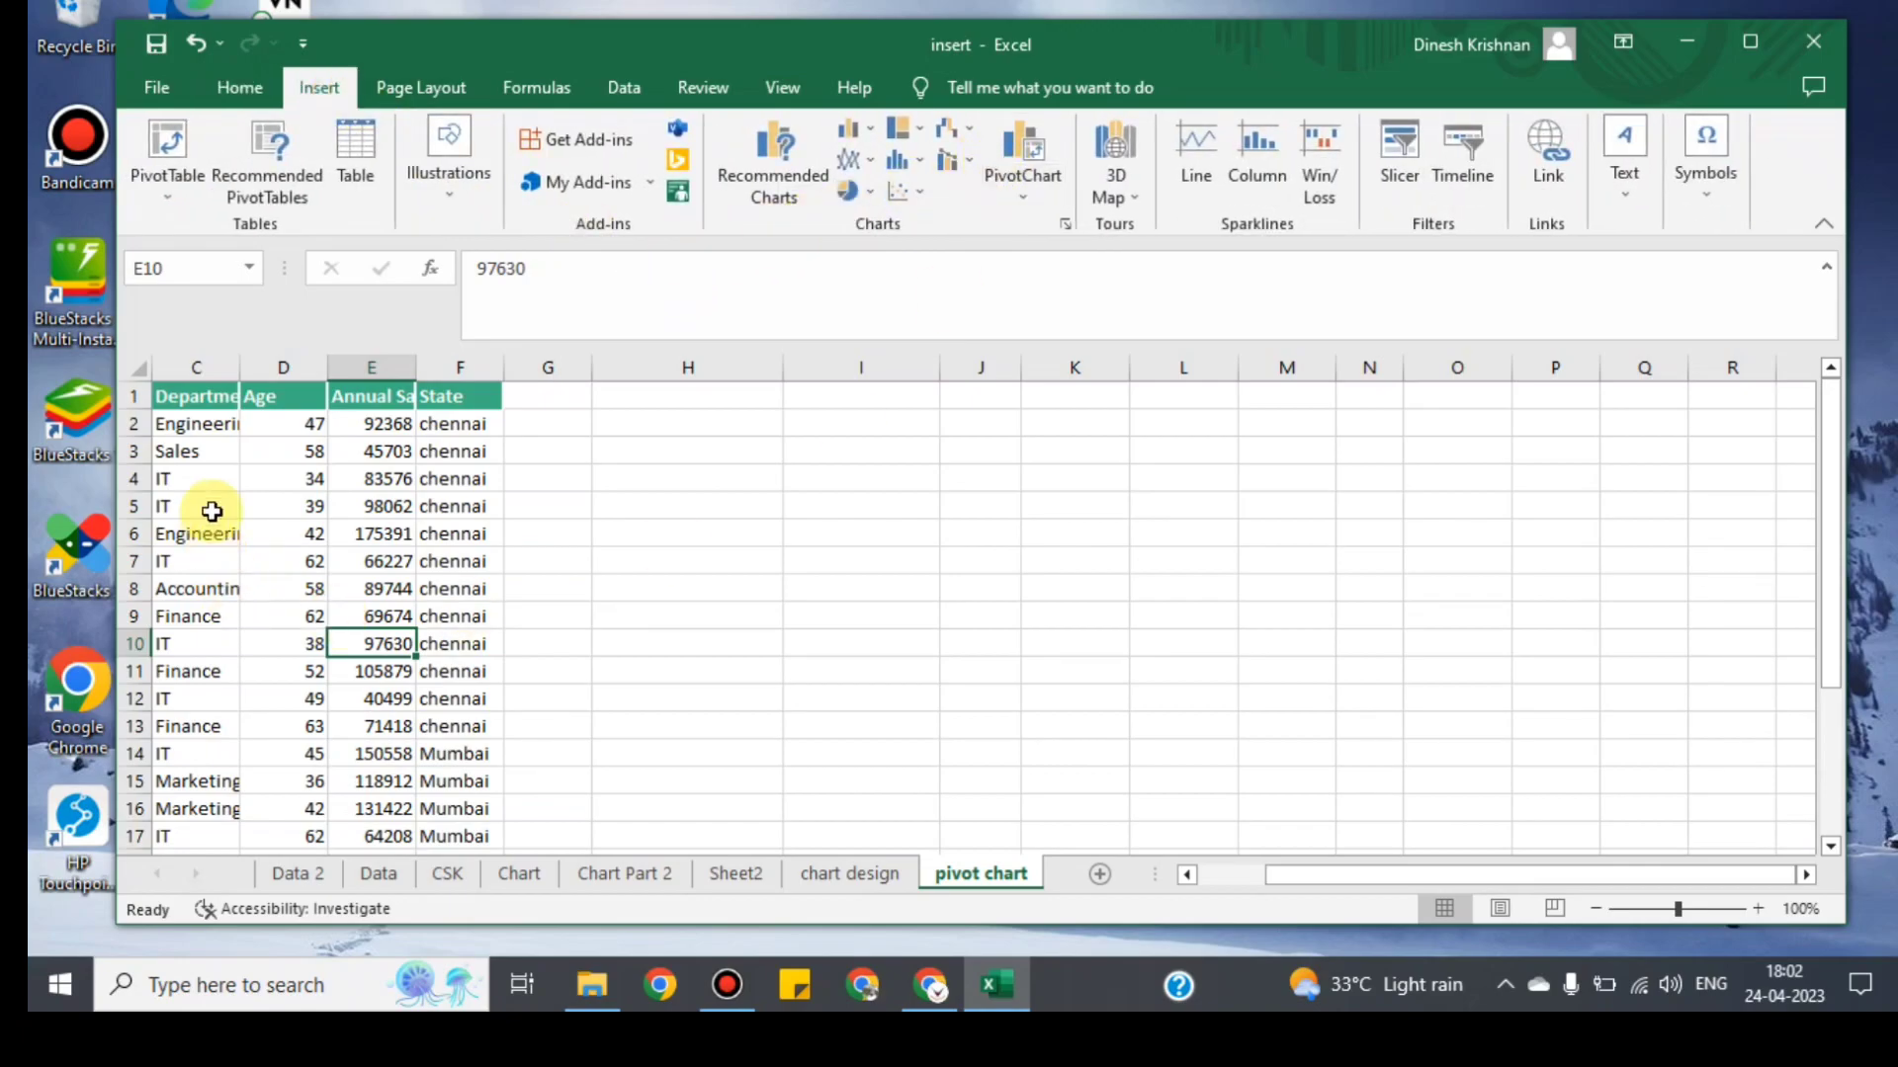
drag(191, 403, 380, 808)
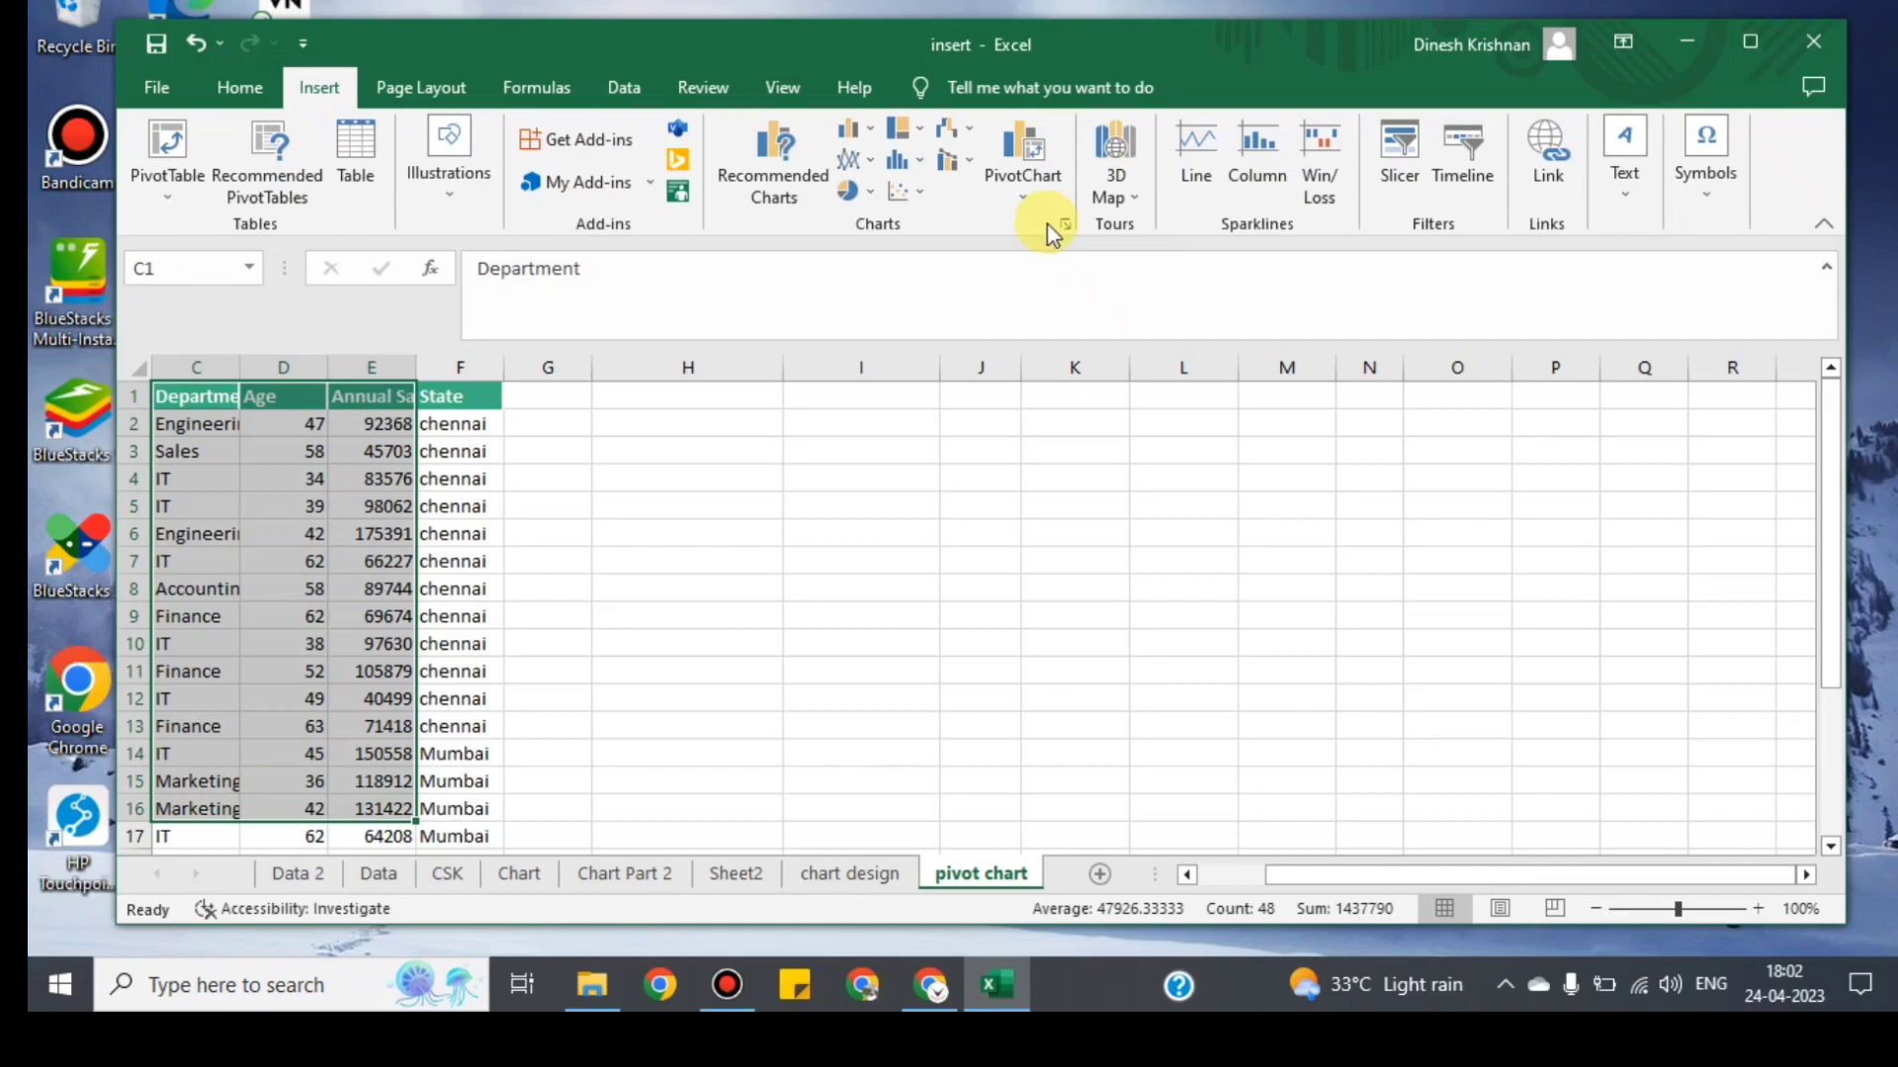
click(373, 470)
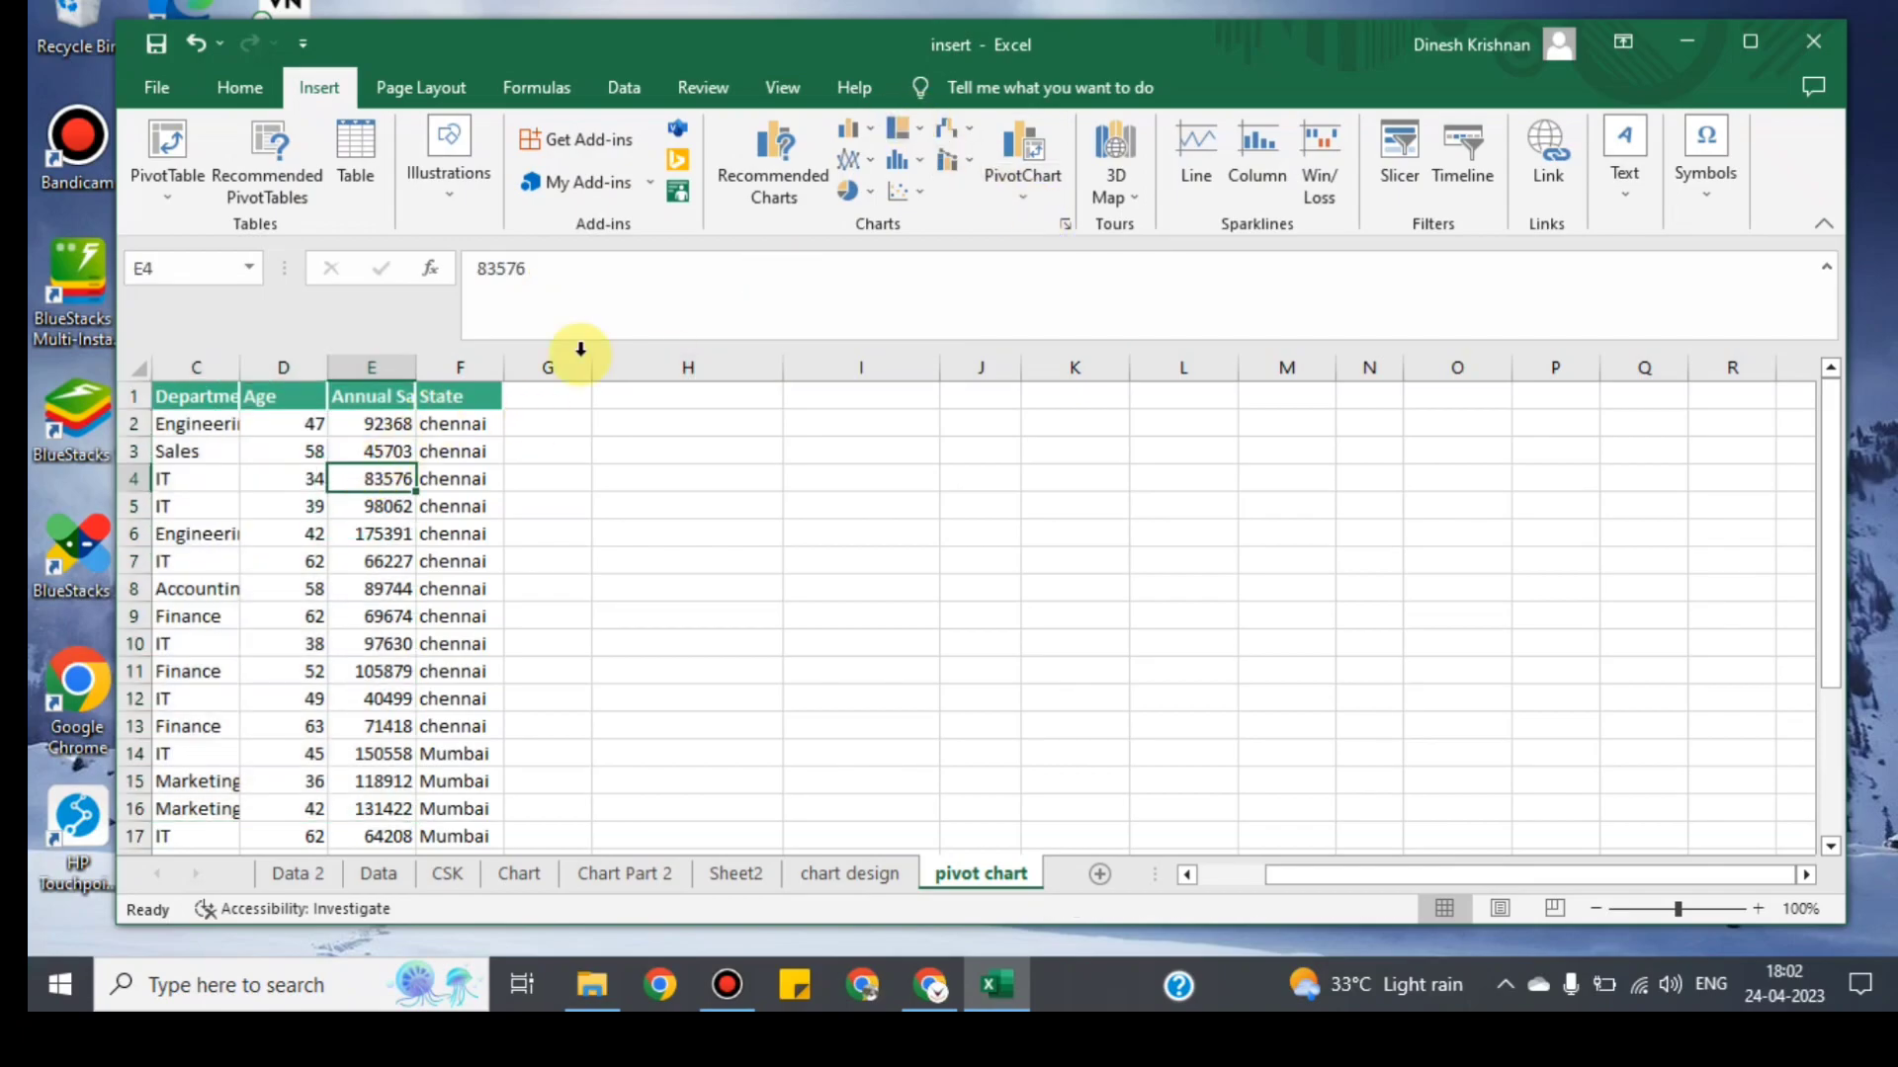
Create a PivotChart from the employee data range A1:F25, placed on the existing worksheet at cell H1.
click(430, 611)
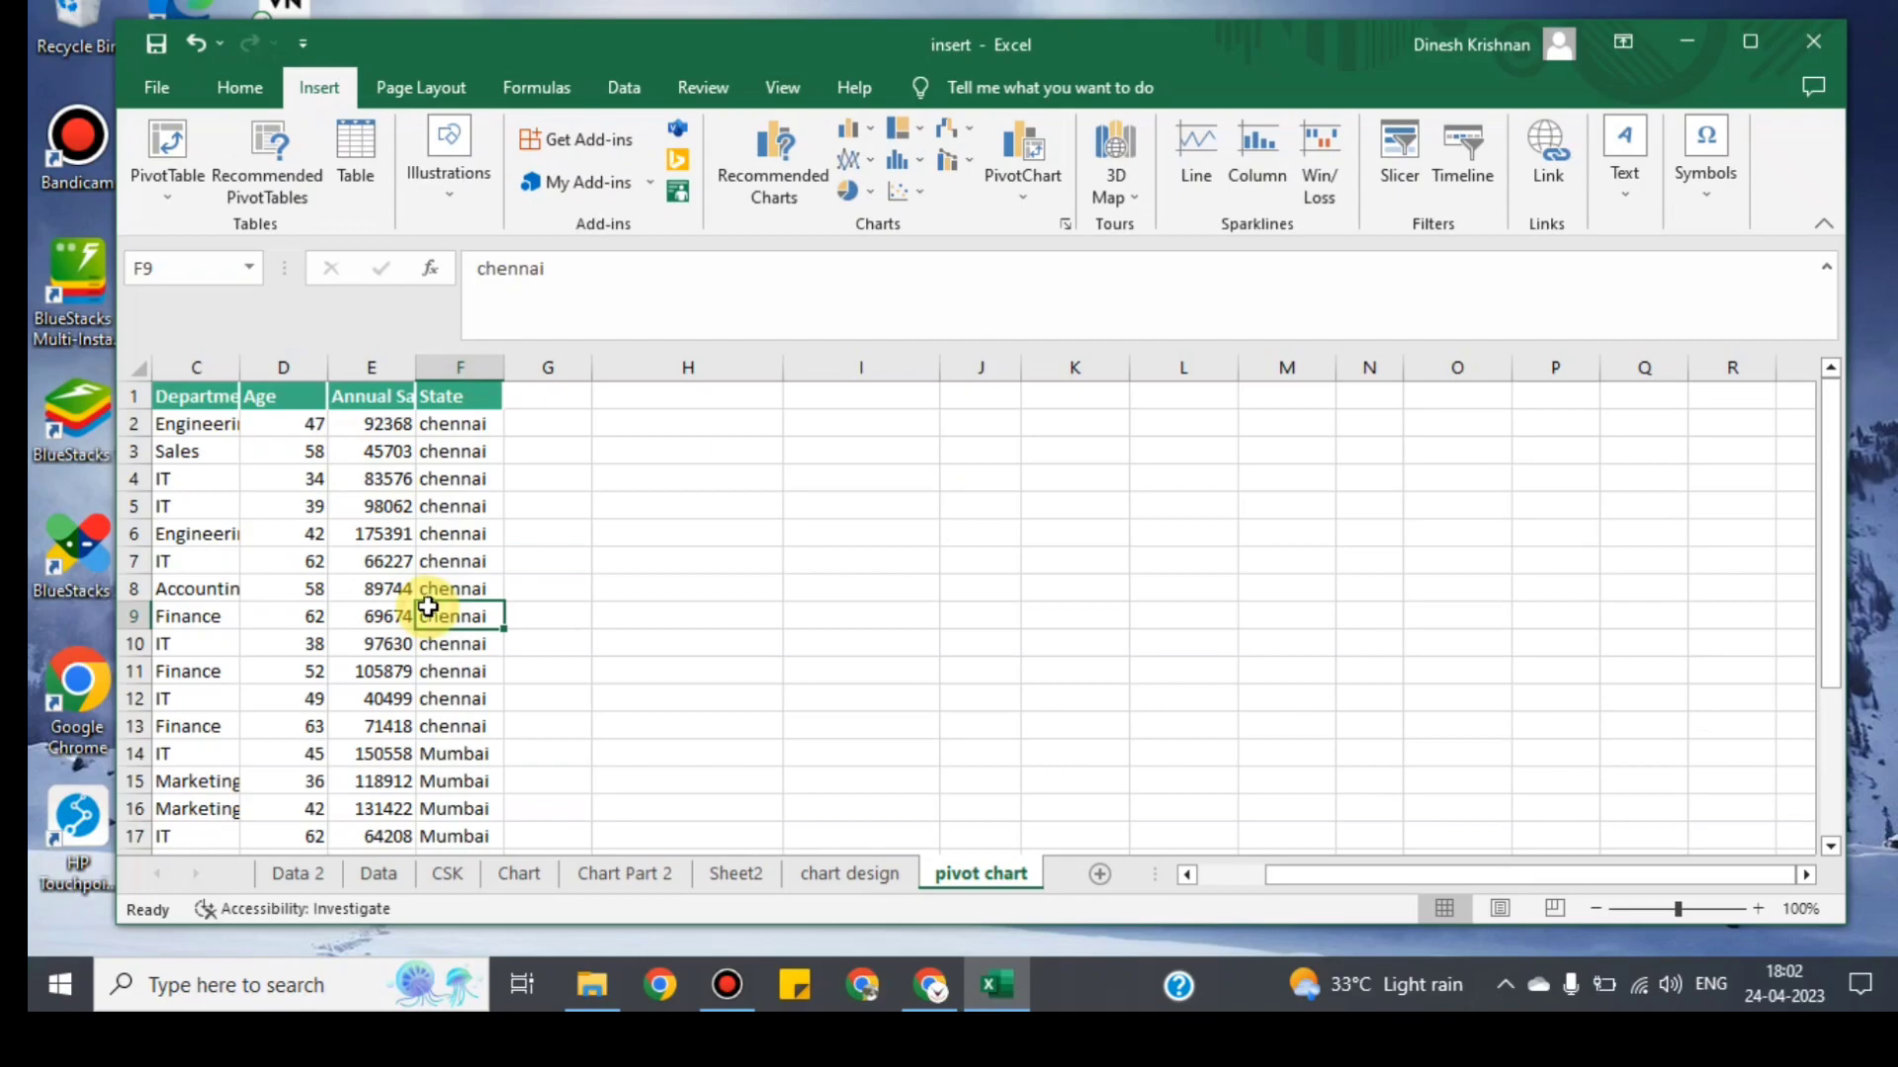
click(1019, 163)
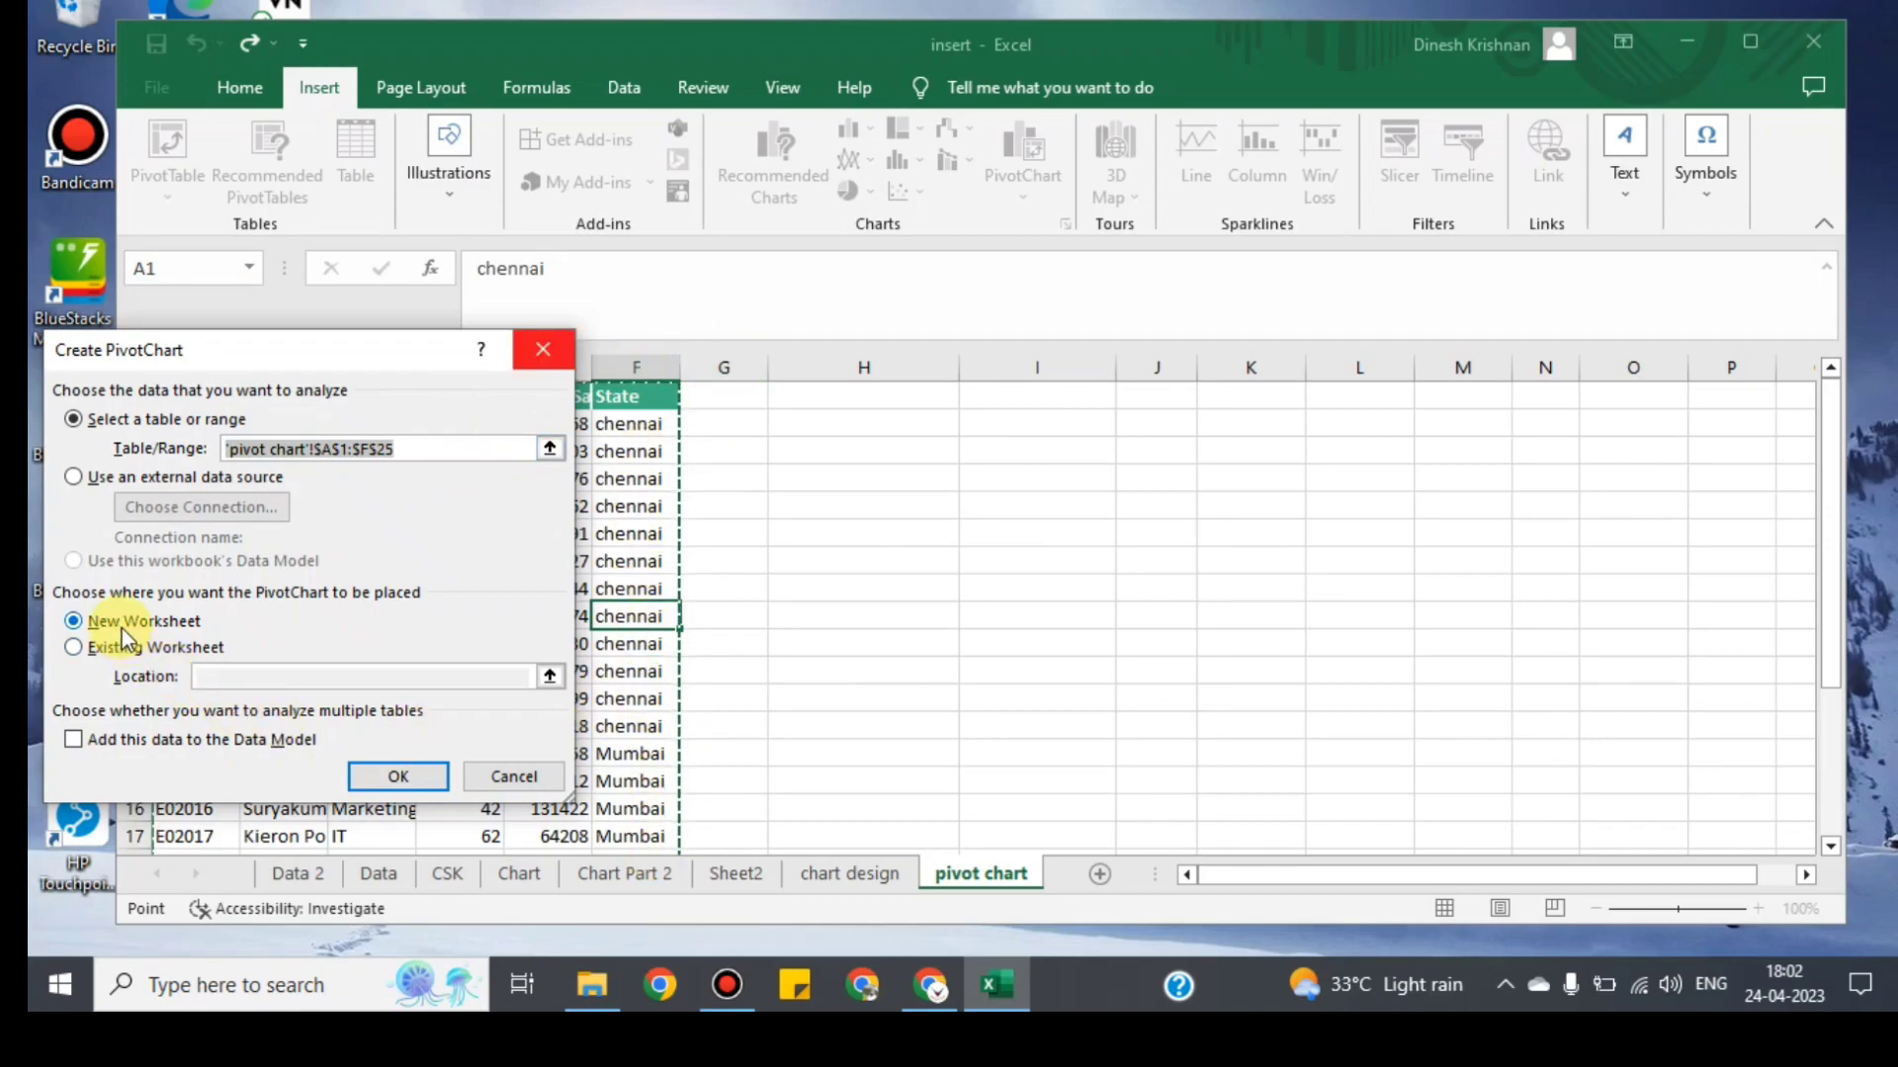
click(139, 652)
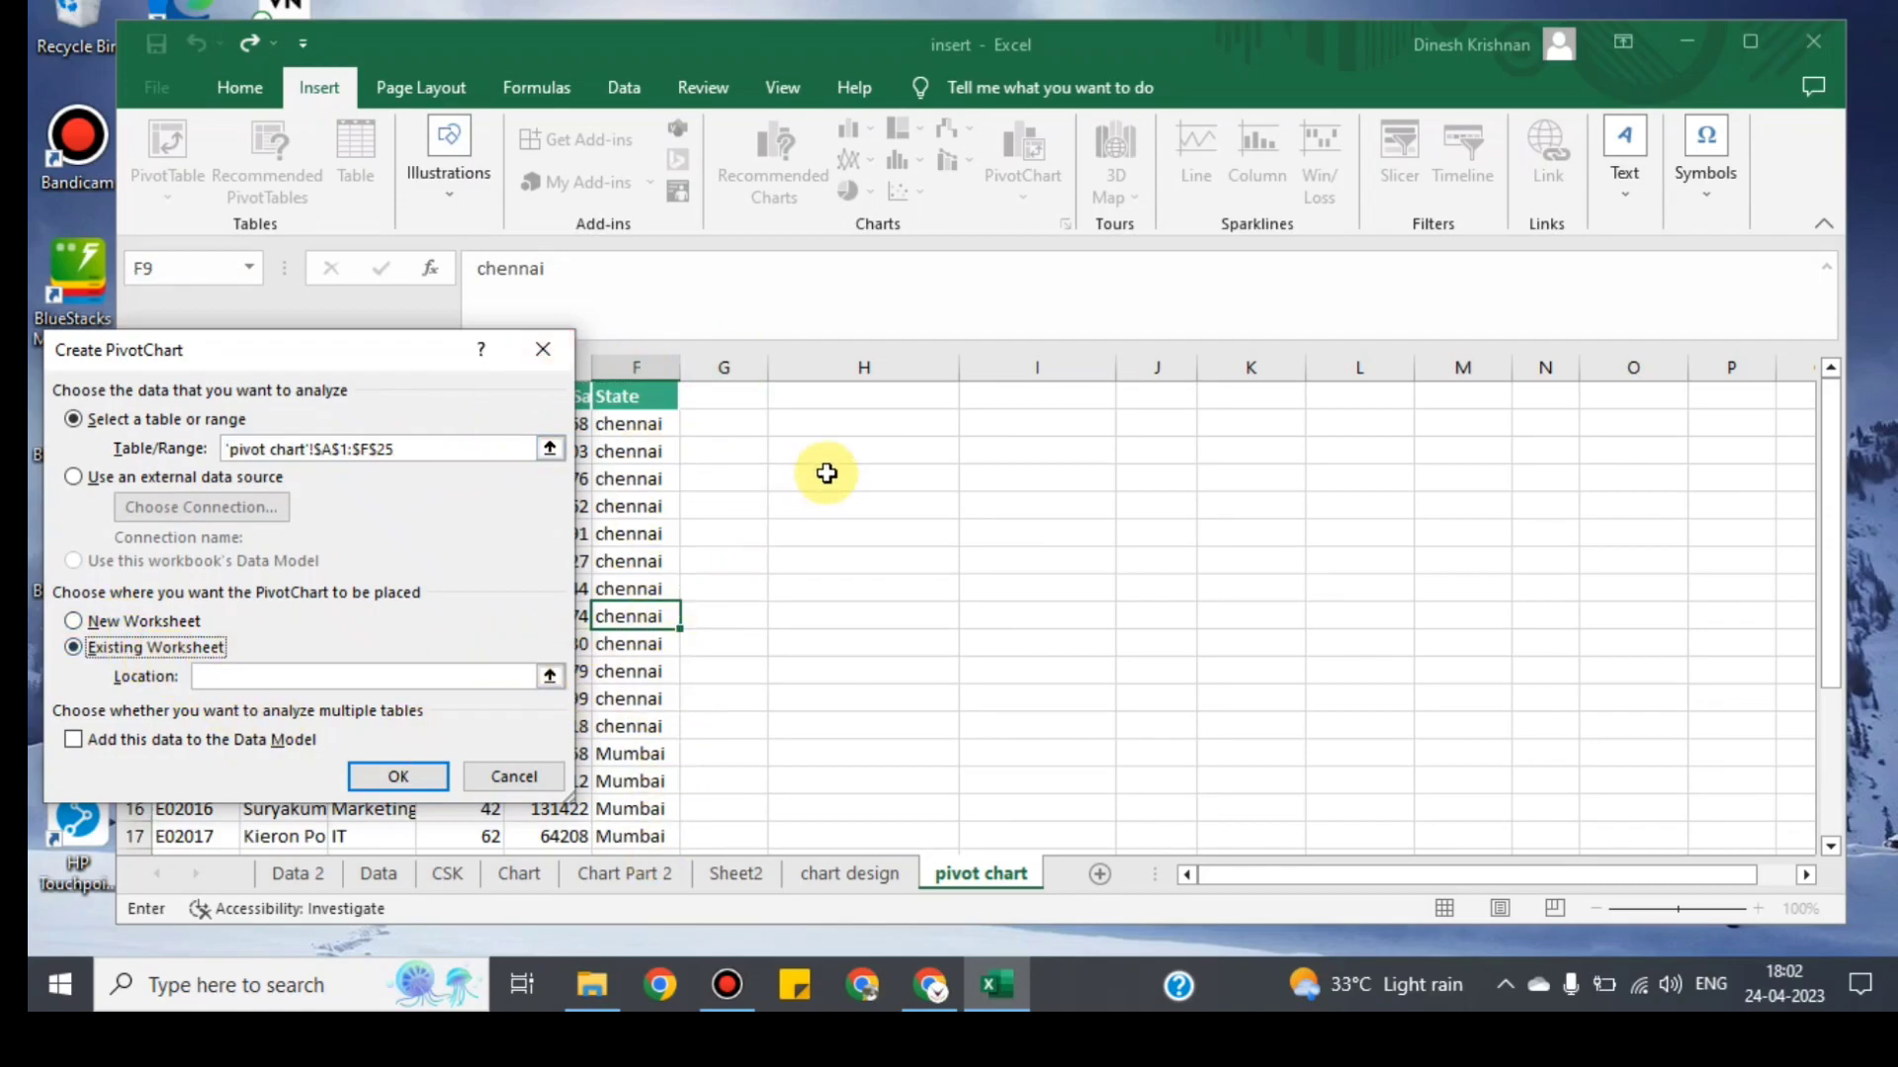
click(888, 389)
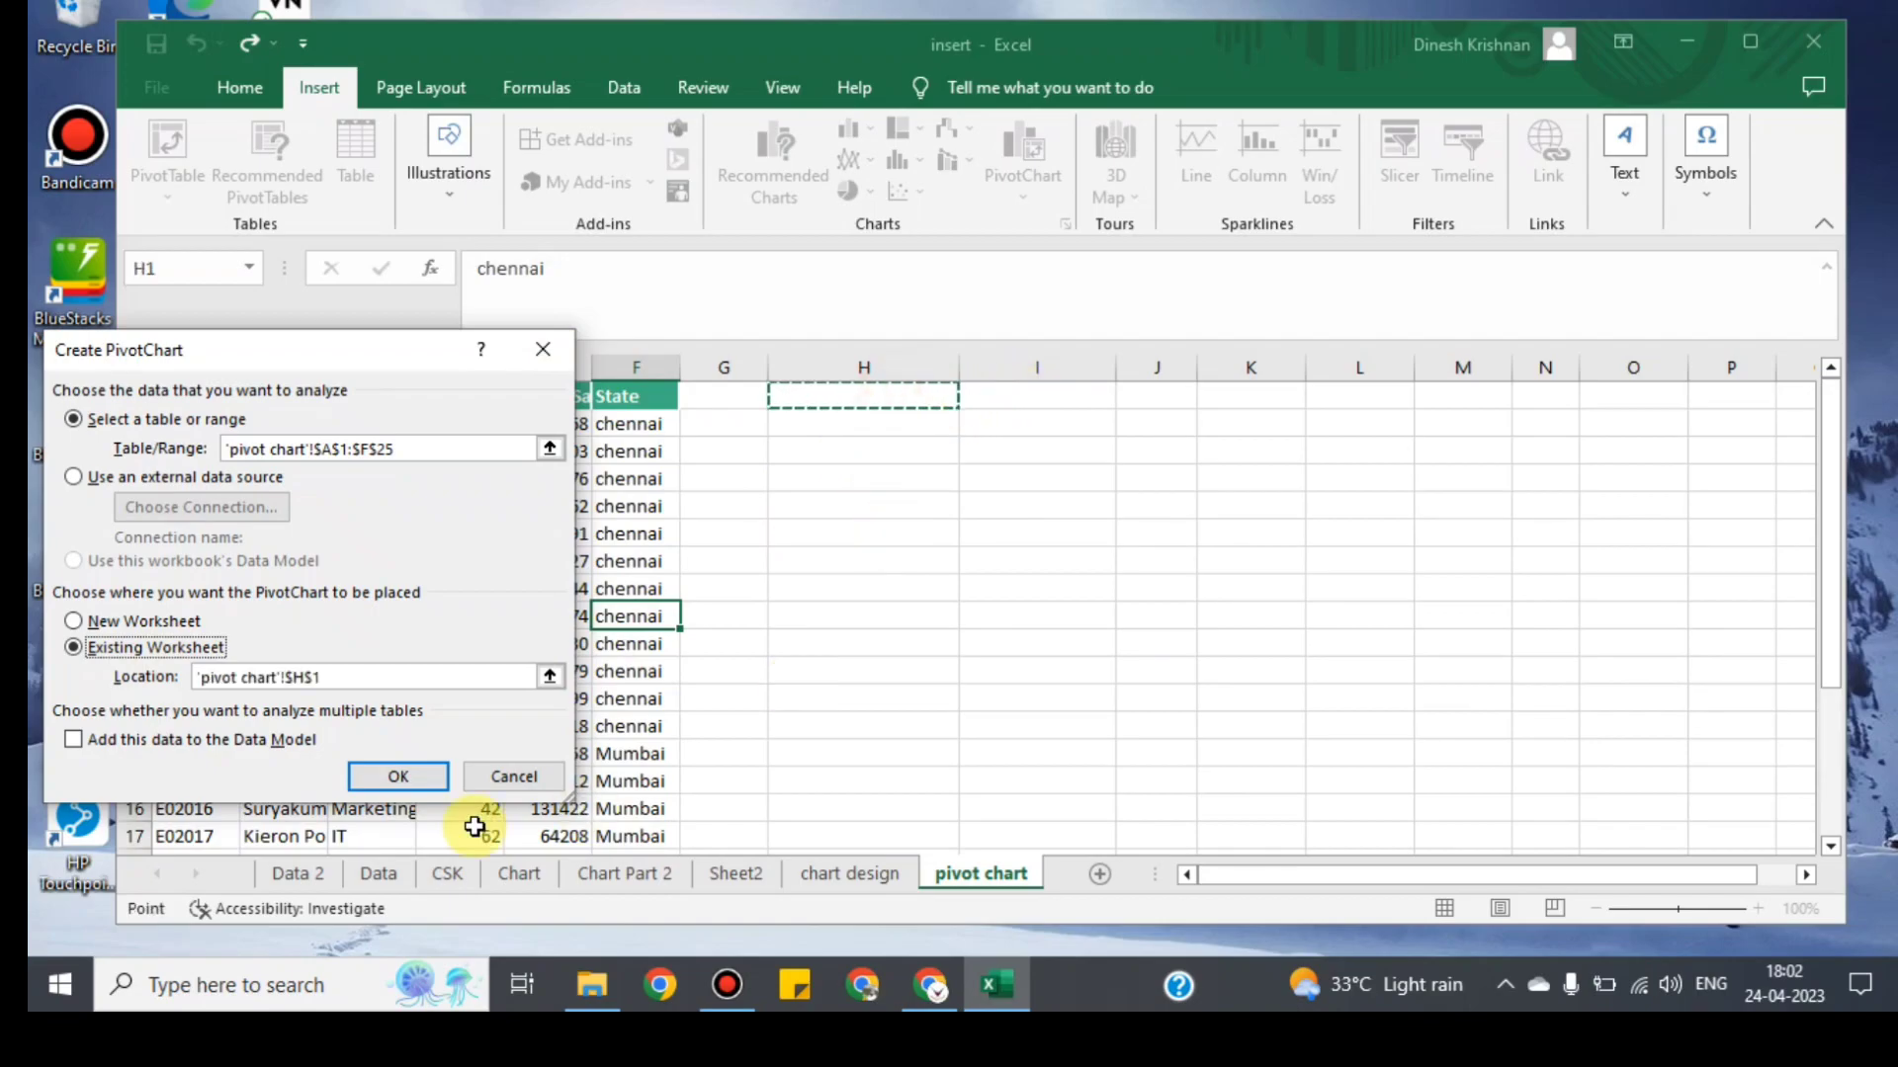
click(425, 776)
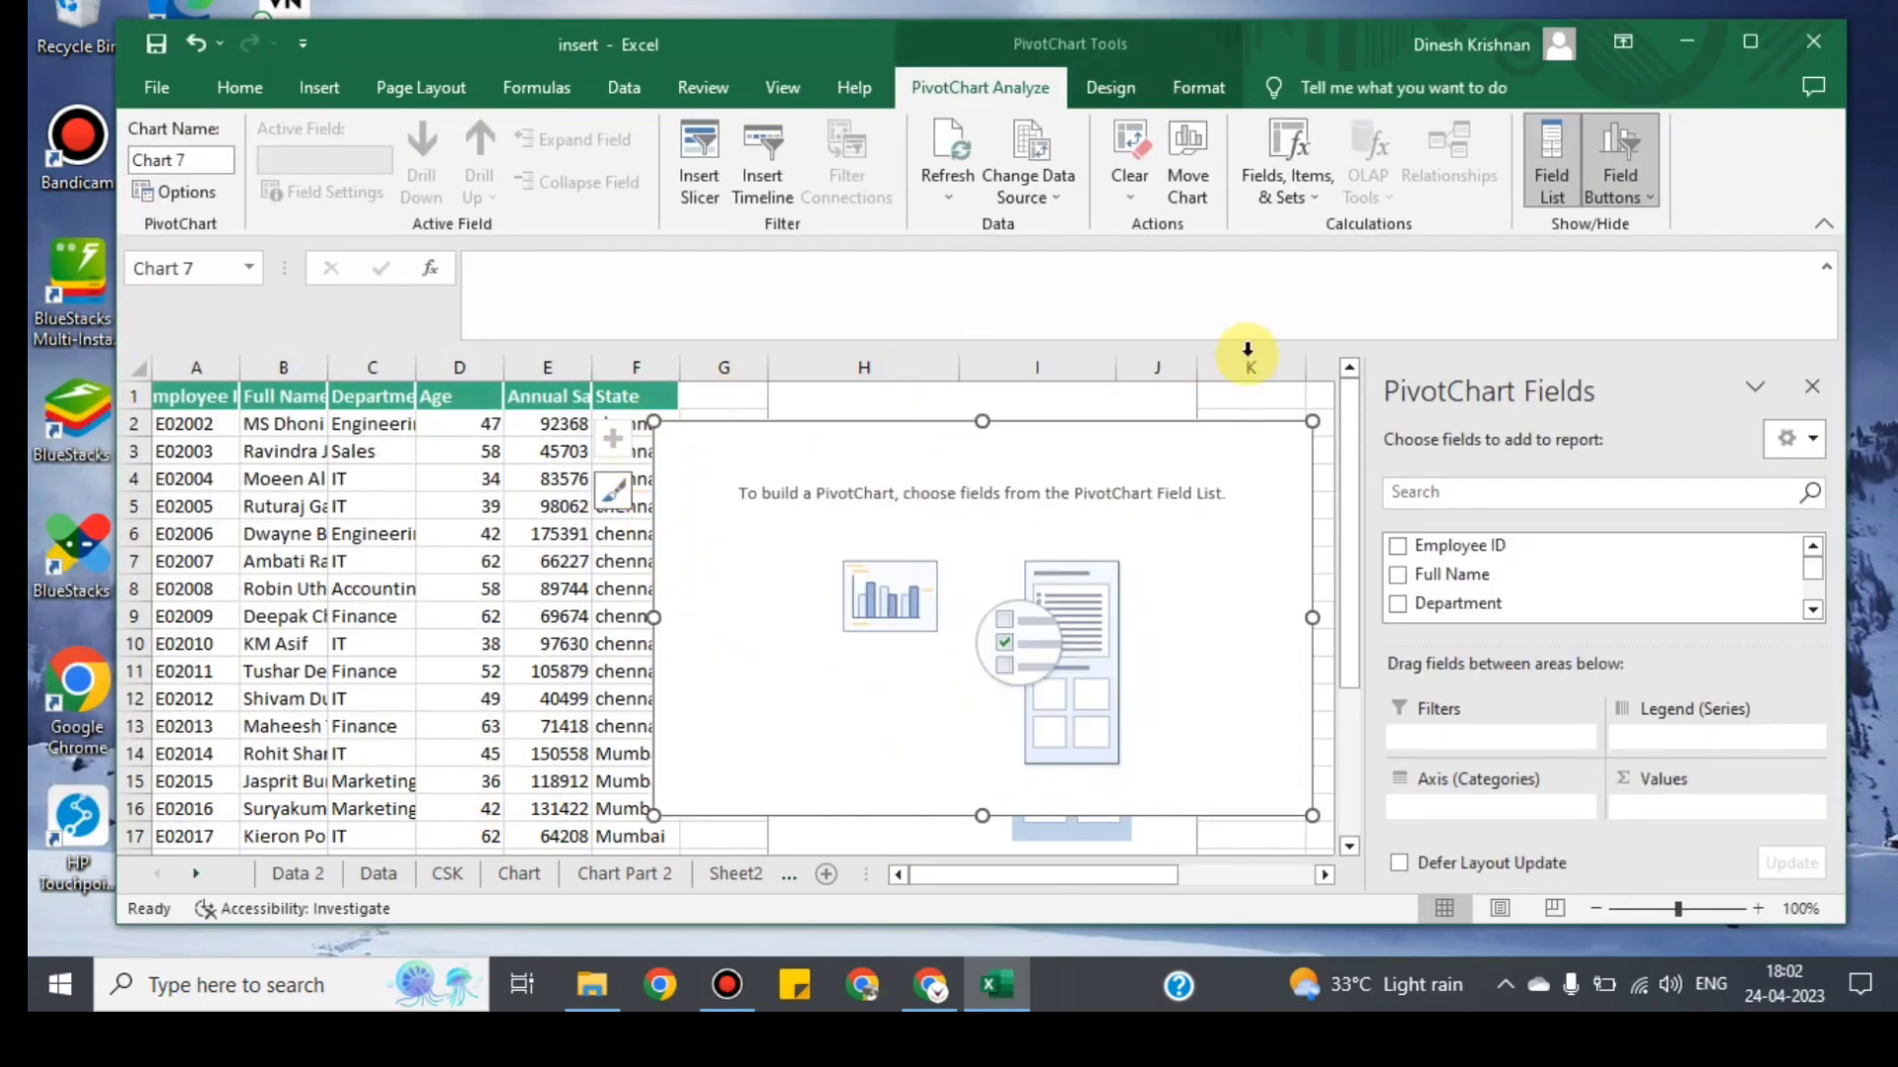
Add State as the PivotChart's axis categories and Annual Salary as its summed values.
click(1320, 875)
drag(1118, 880, 1013, 870)
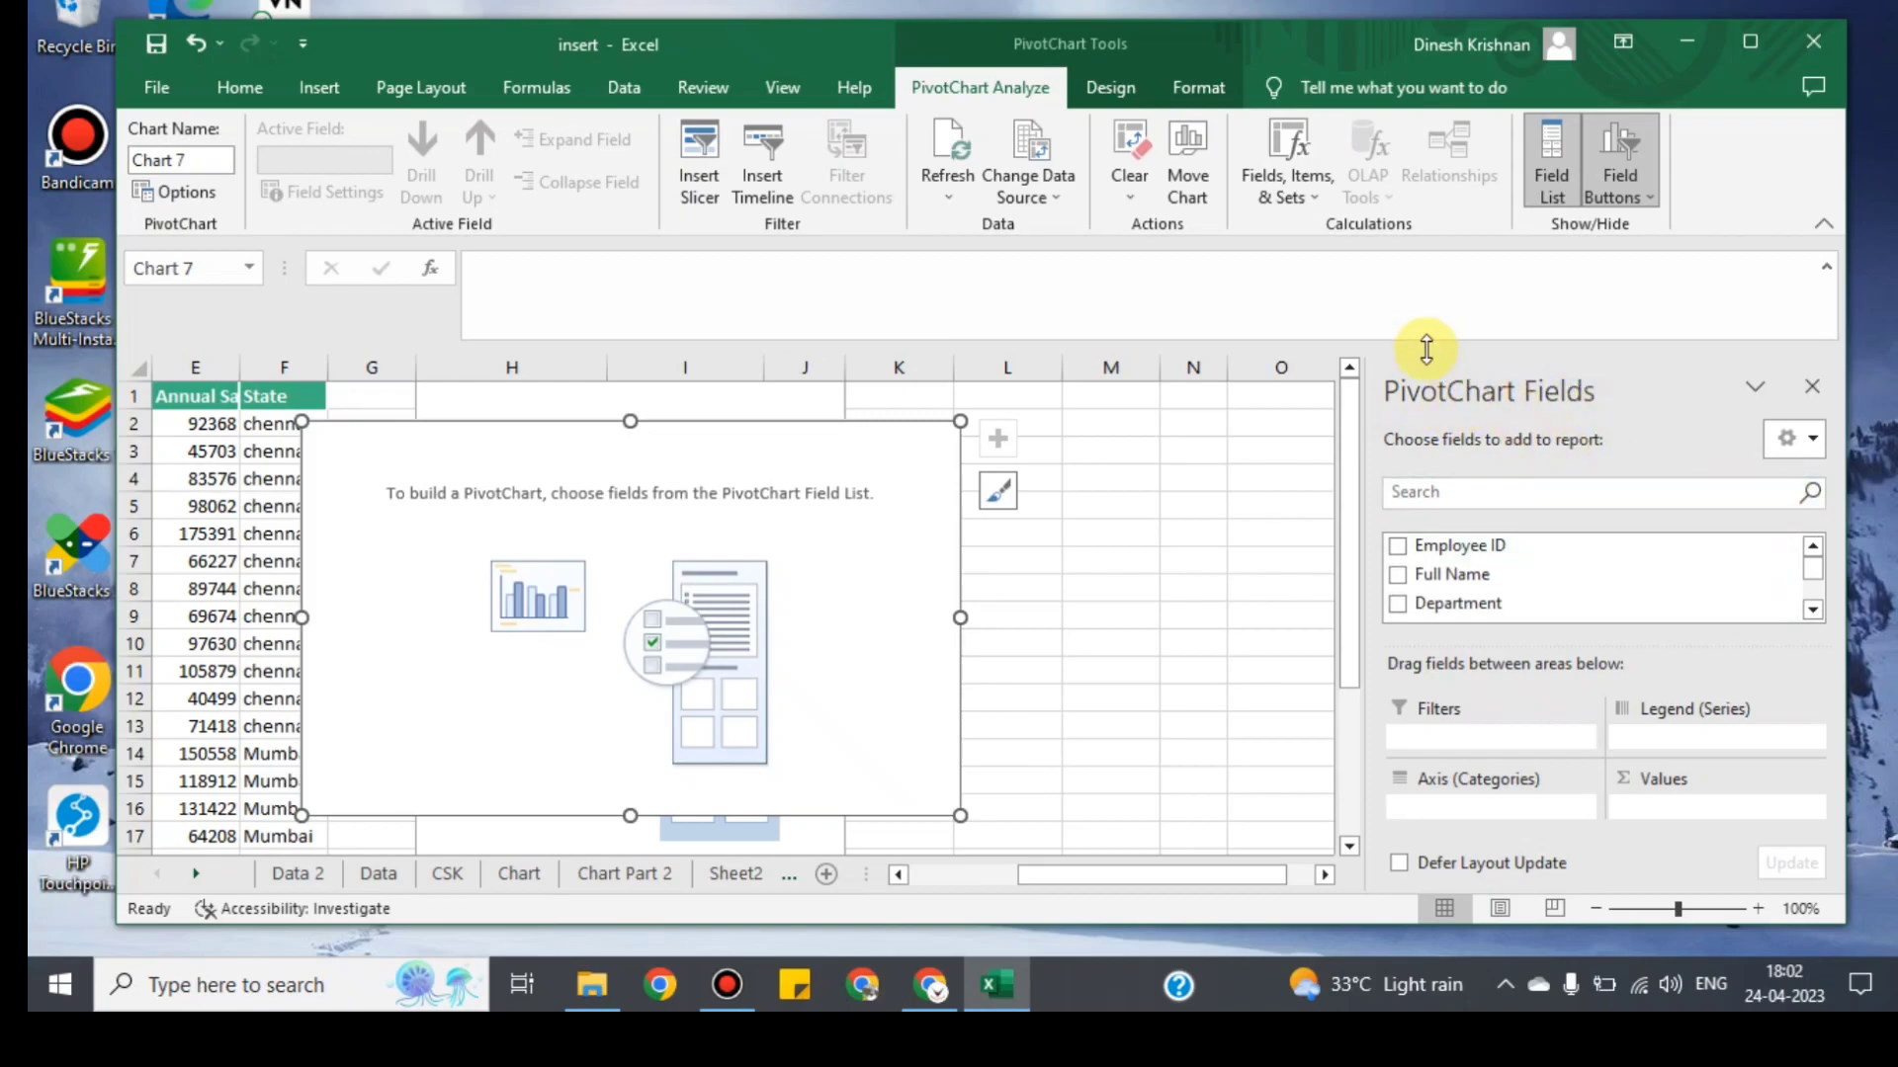
scroll(1779, 593, down, 1)
drag(1444, 584, 1483, 810)
drag(1482, 545, 1682, 804)
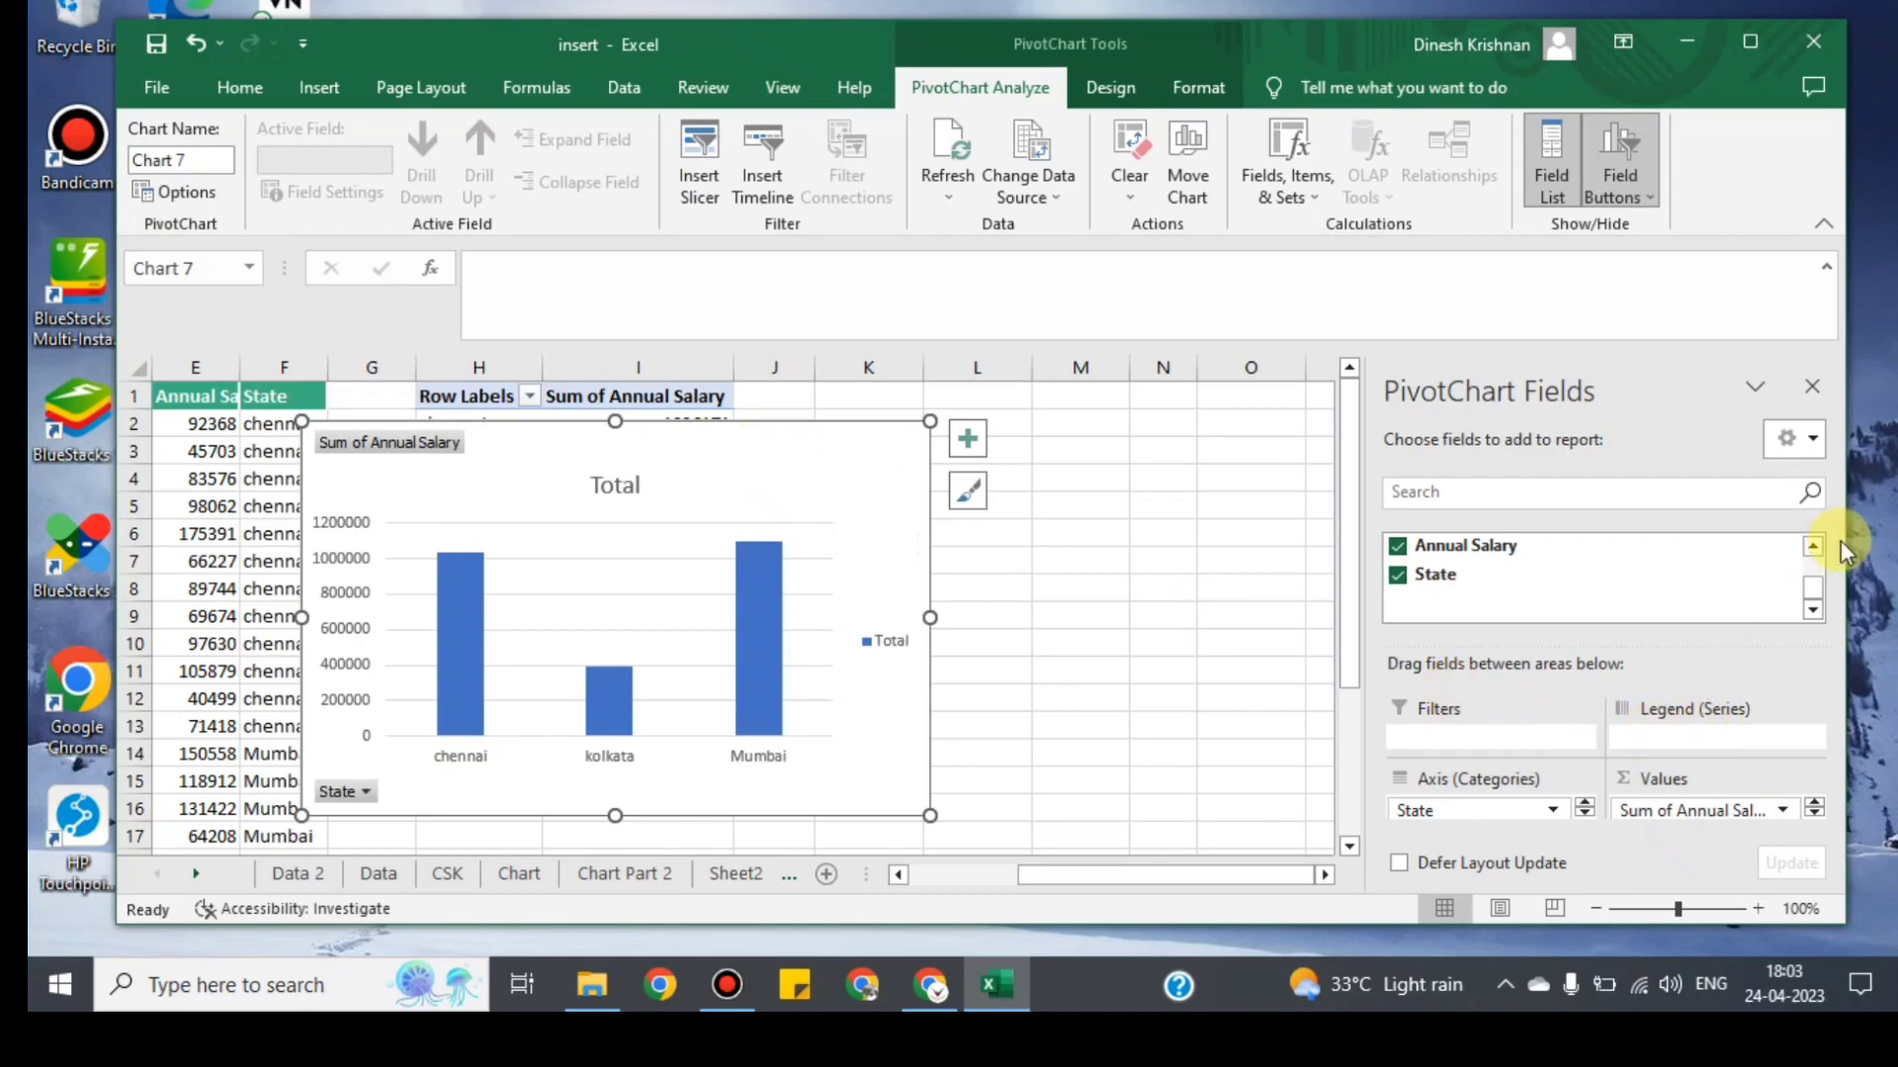
Add the Department field to the PivotChart and arrange it with Department as axis categories and State as legend series.
click(1812, 547)
click(1812, 546)
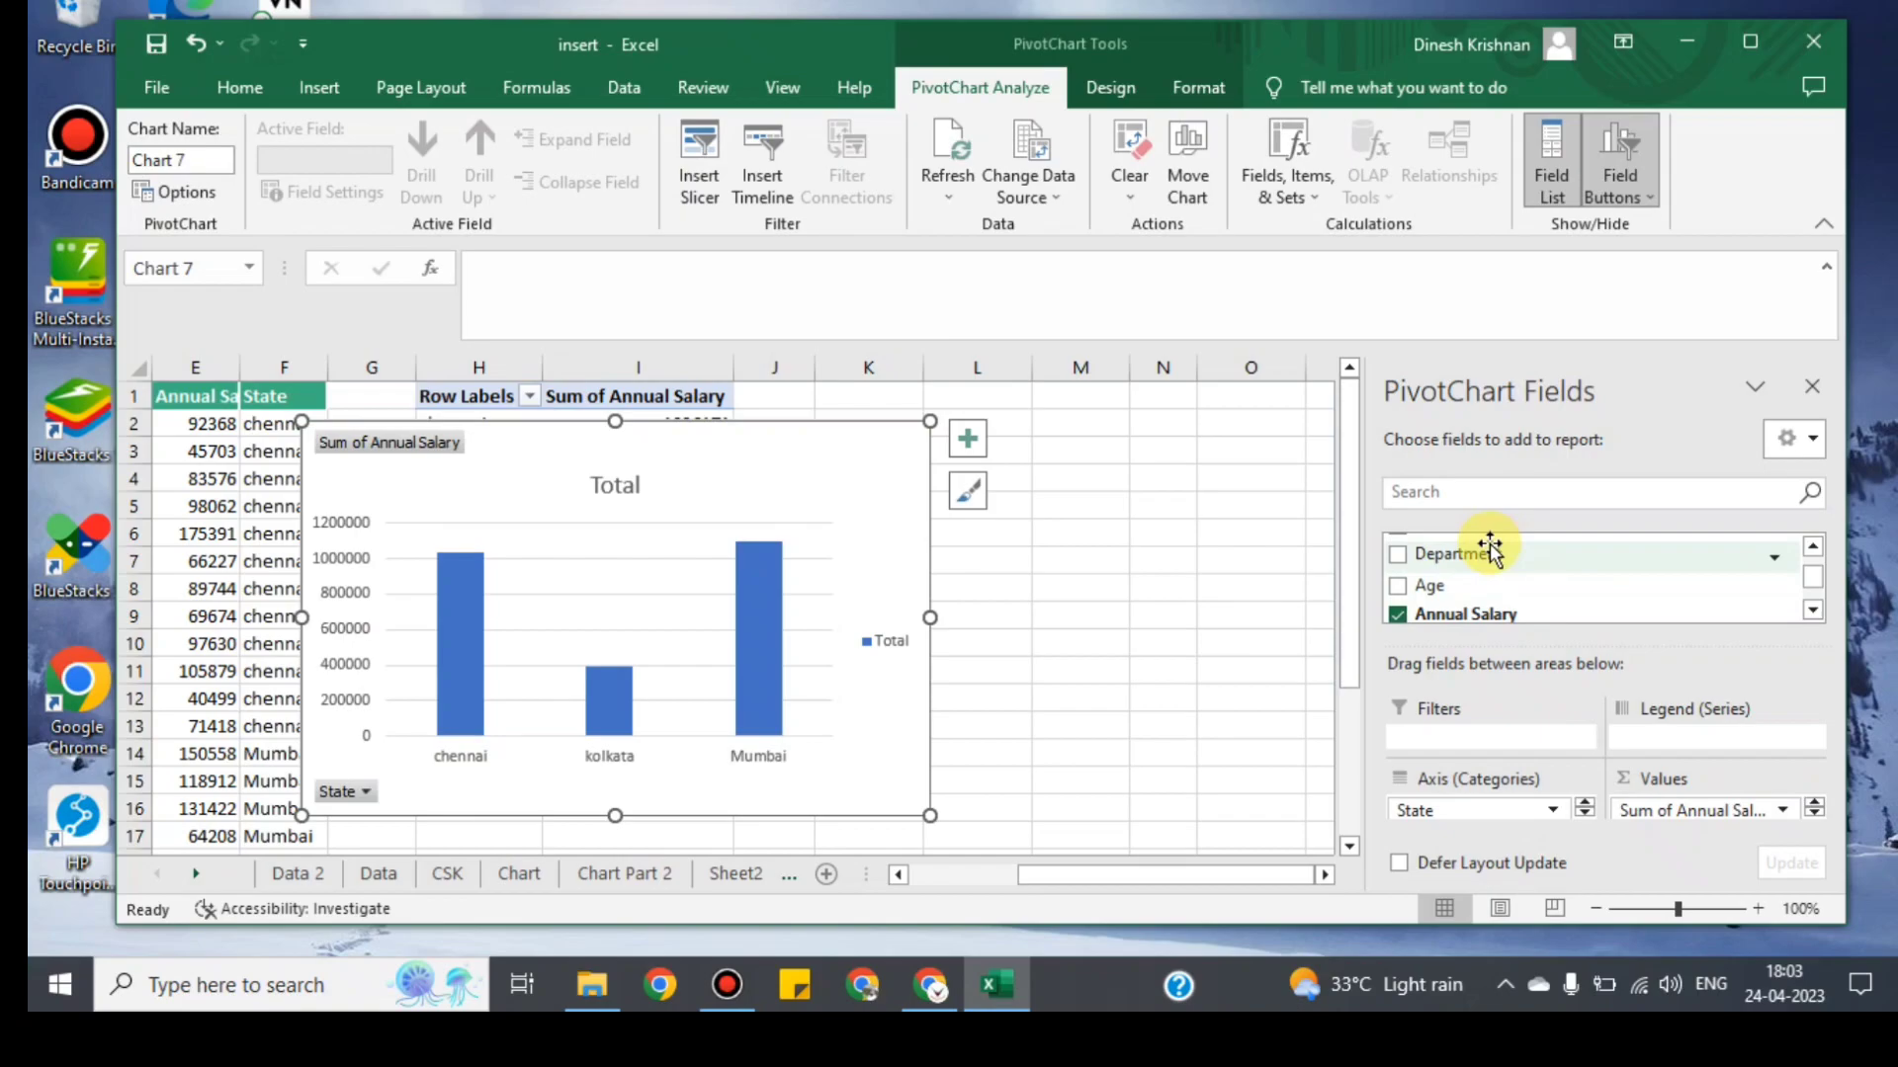
drag(1478, 561, 1688, 737)
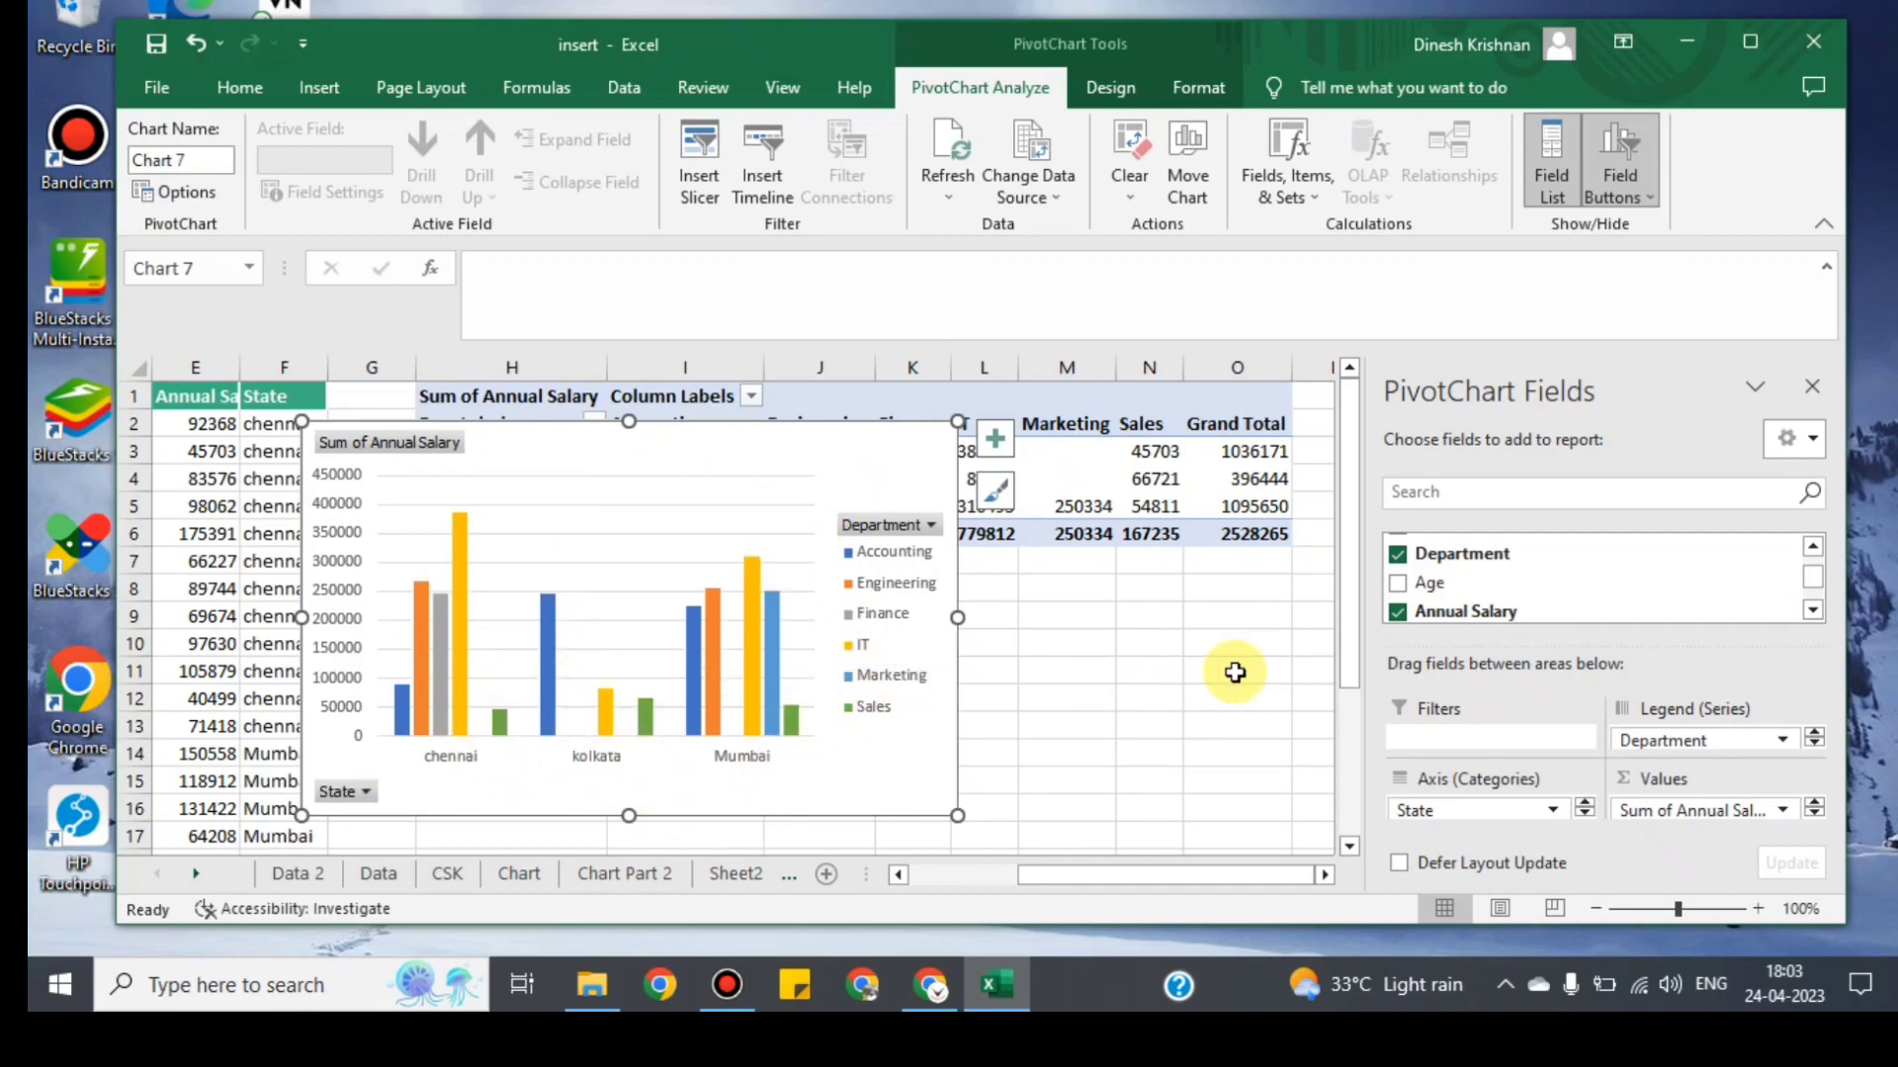
drag(1686, 743, 1537, 812)
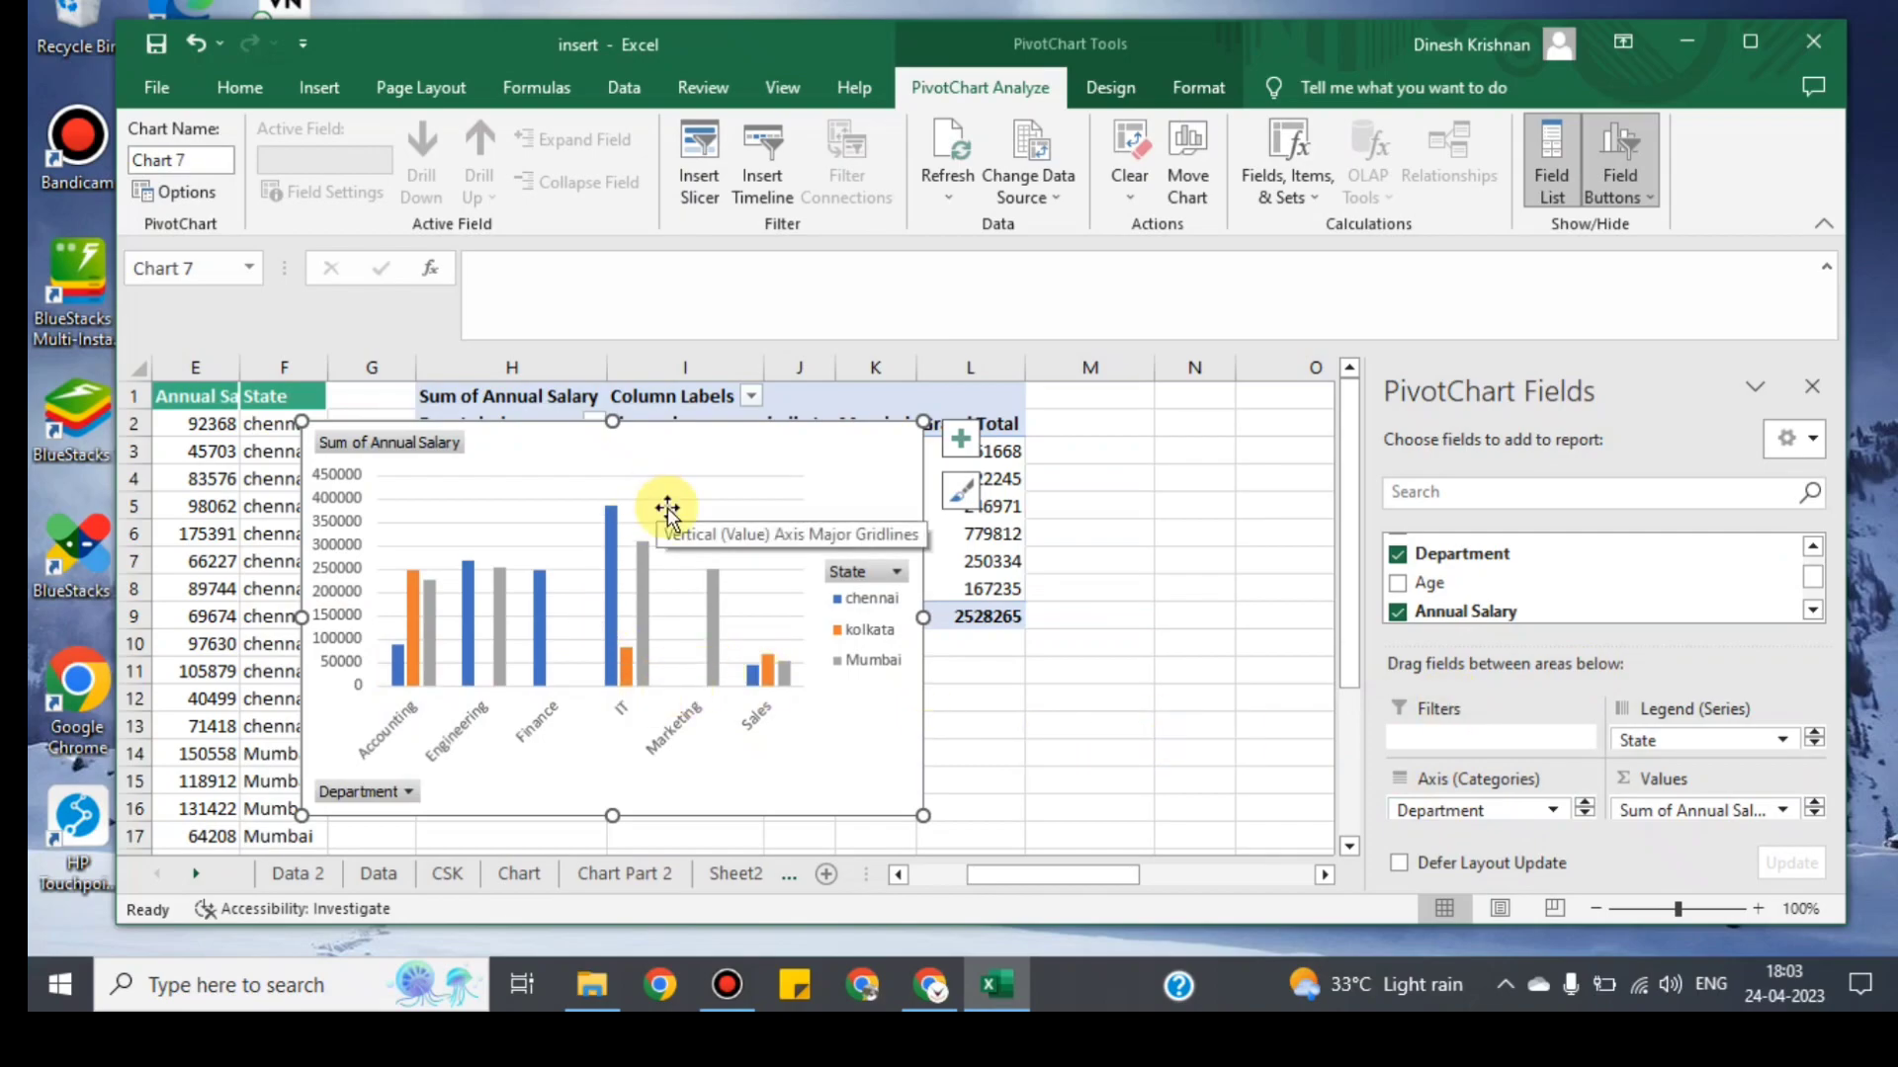
Filter the State legend of the PivotChart to show only Mumbai.
click(897, 574)
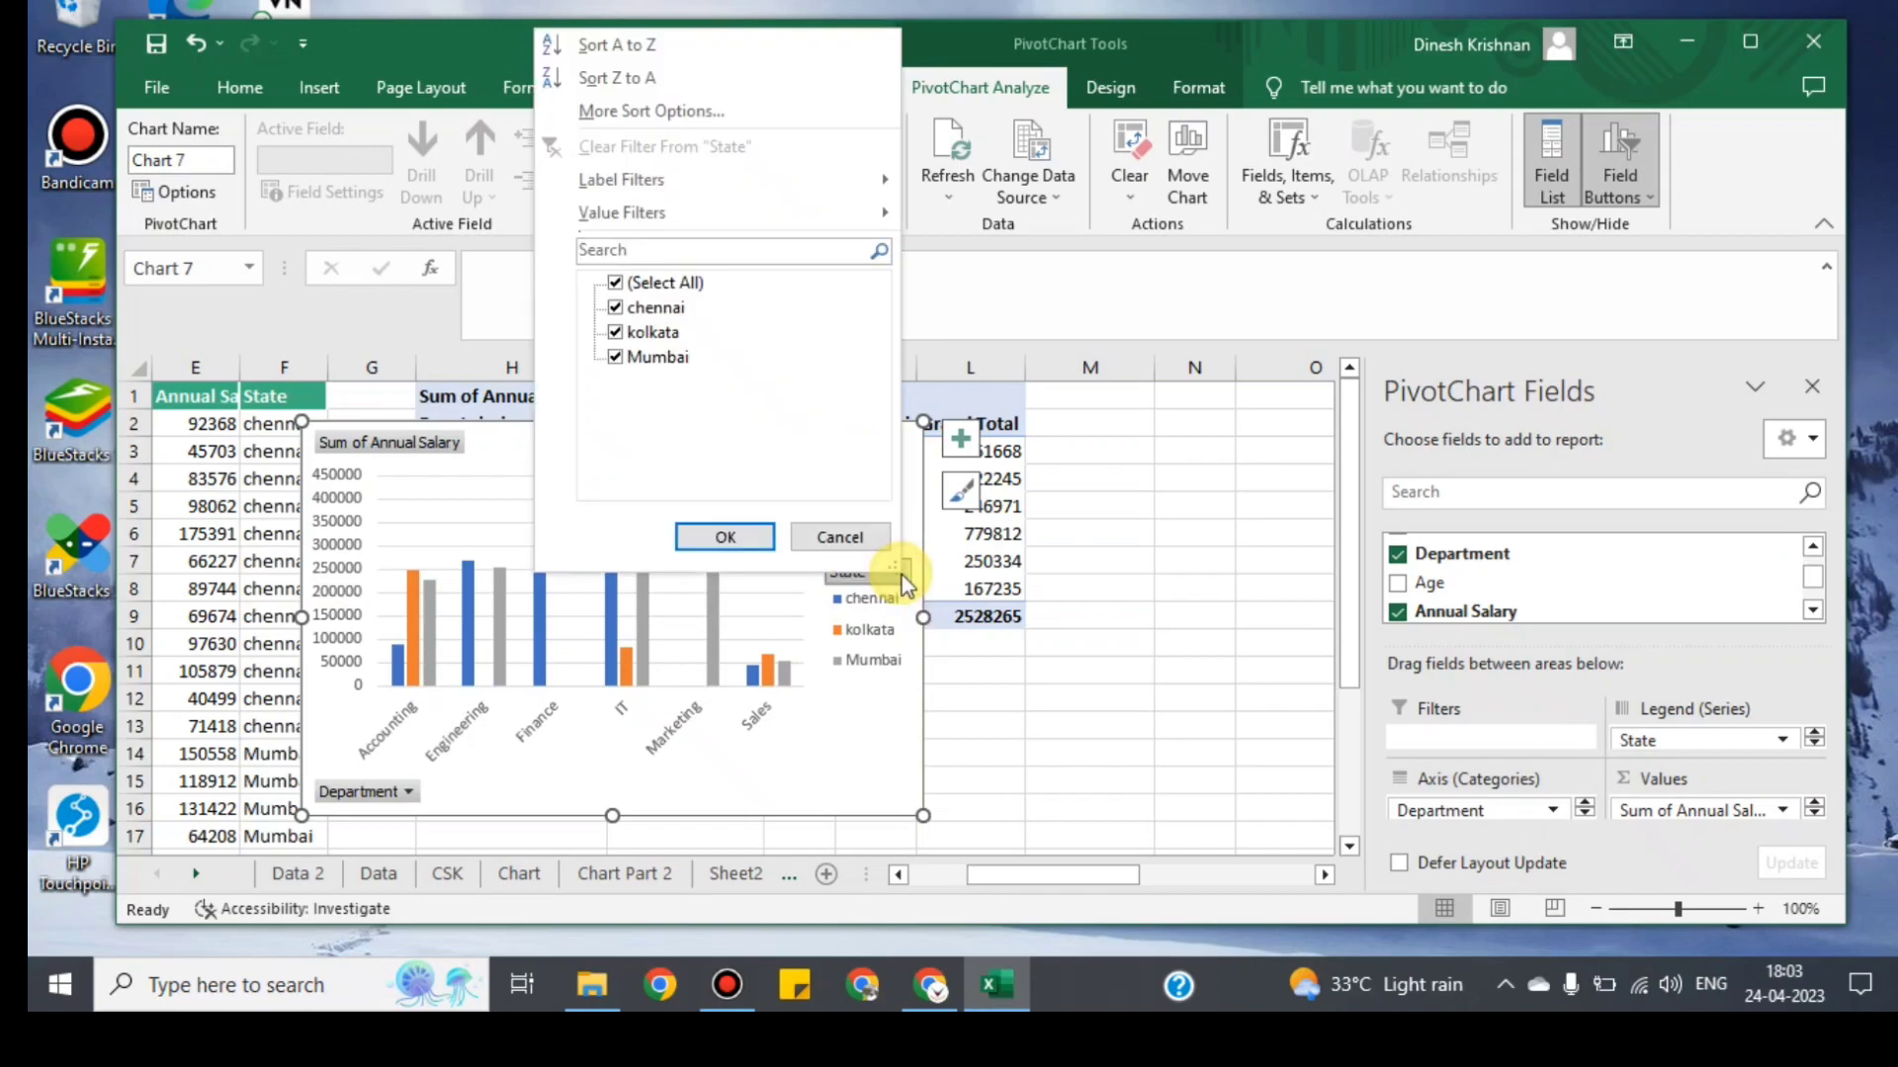
click(616, 282)
click(641, 363)
click(616, 356)
click(727, 537)
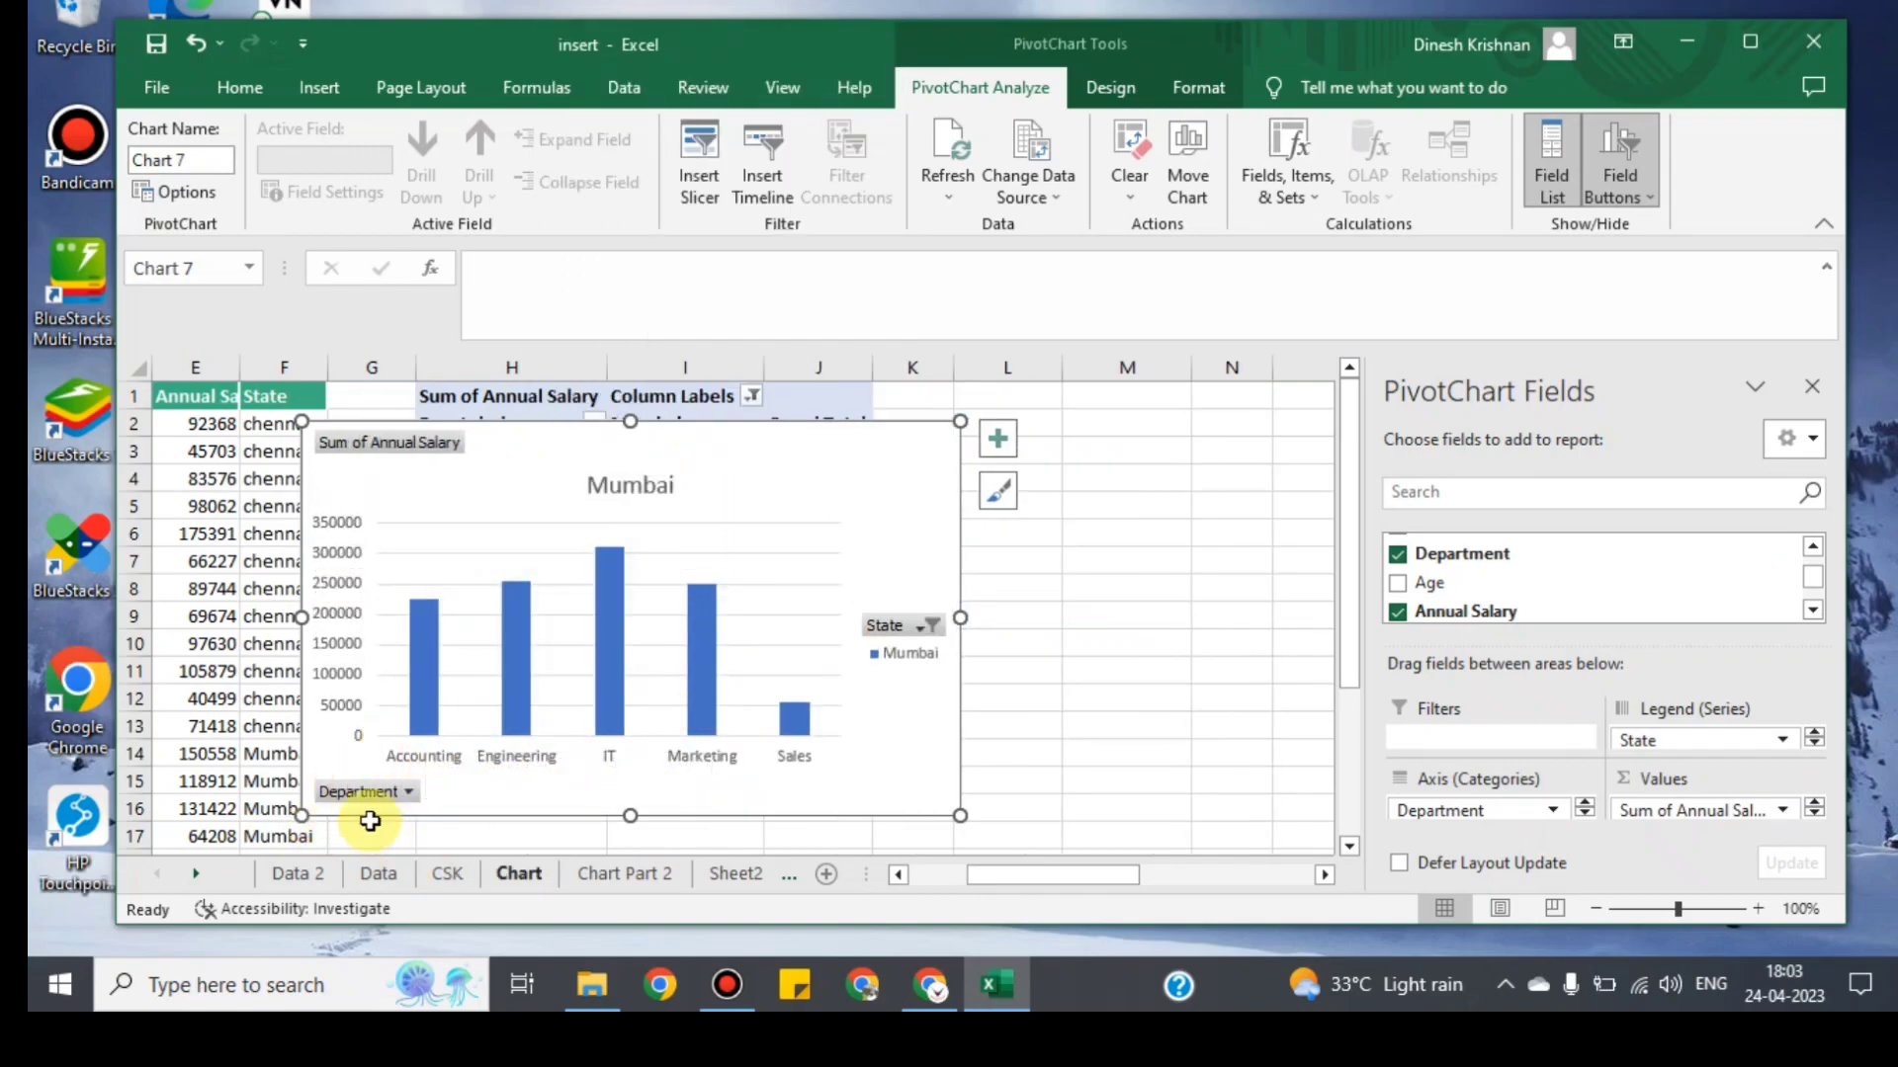
Filter the Department axis of the PivotChart to show only Accounting and Marketing.
click(406, 792)
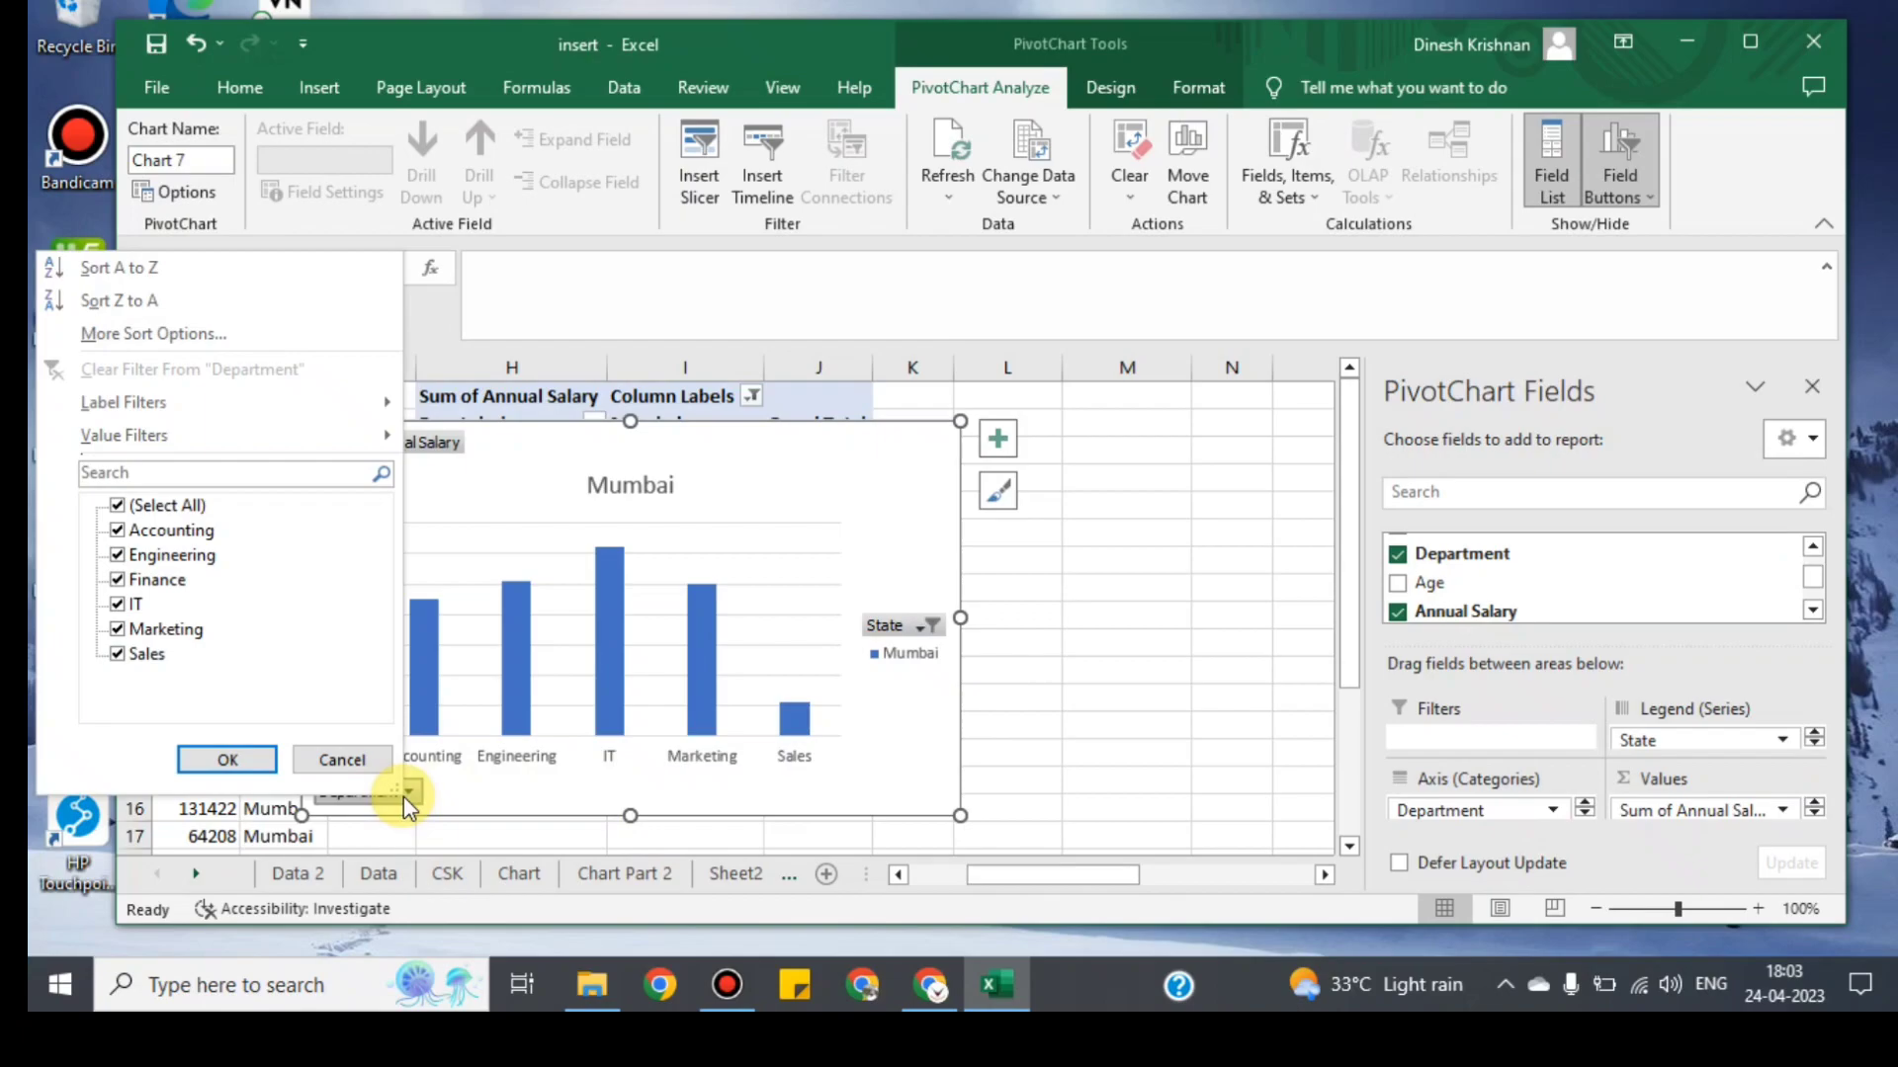
click(116, 505)
click(117, 530)
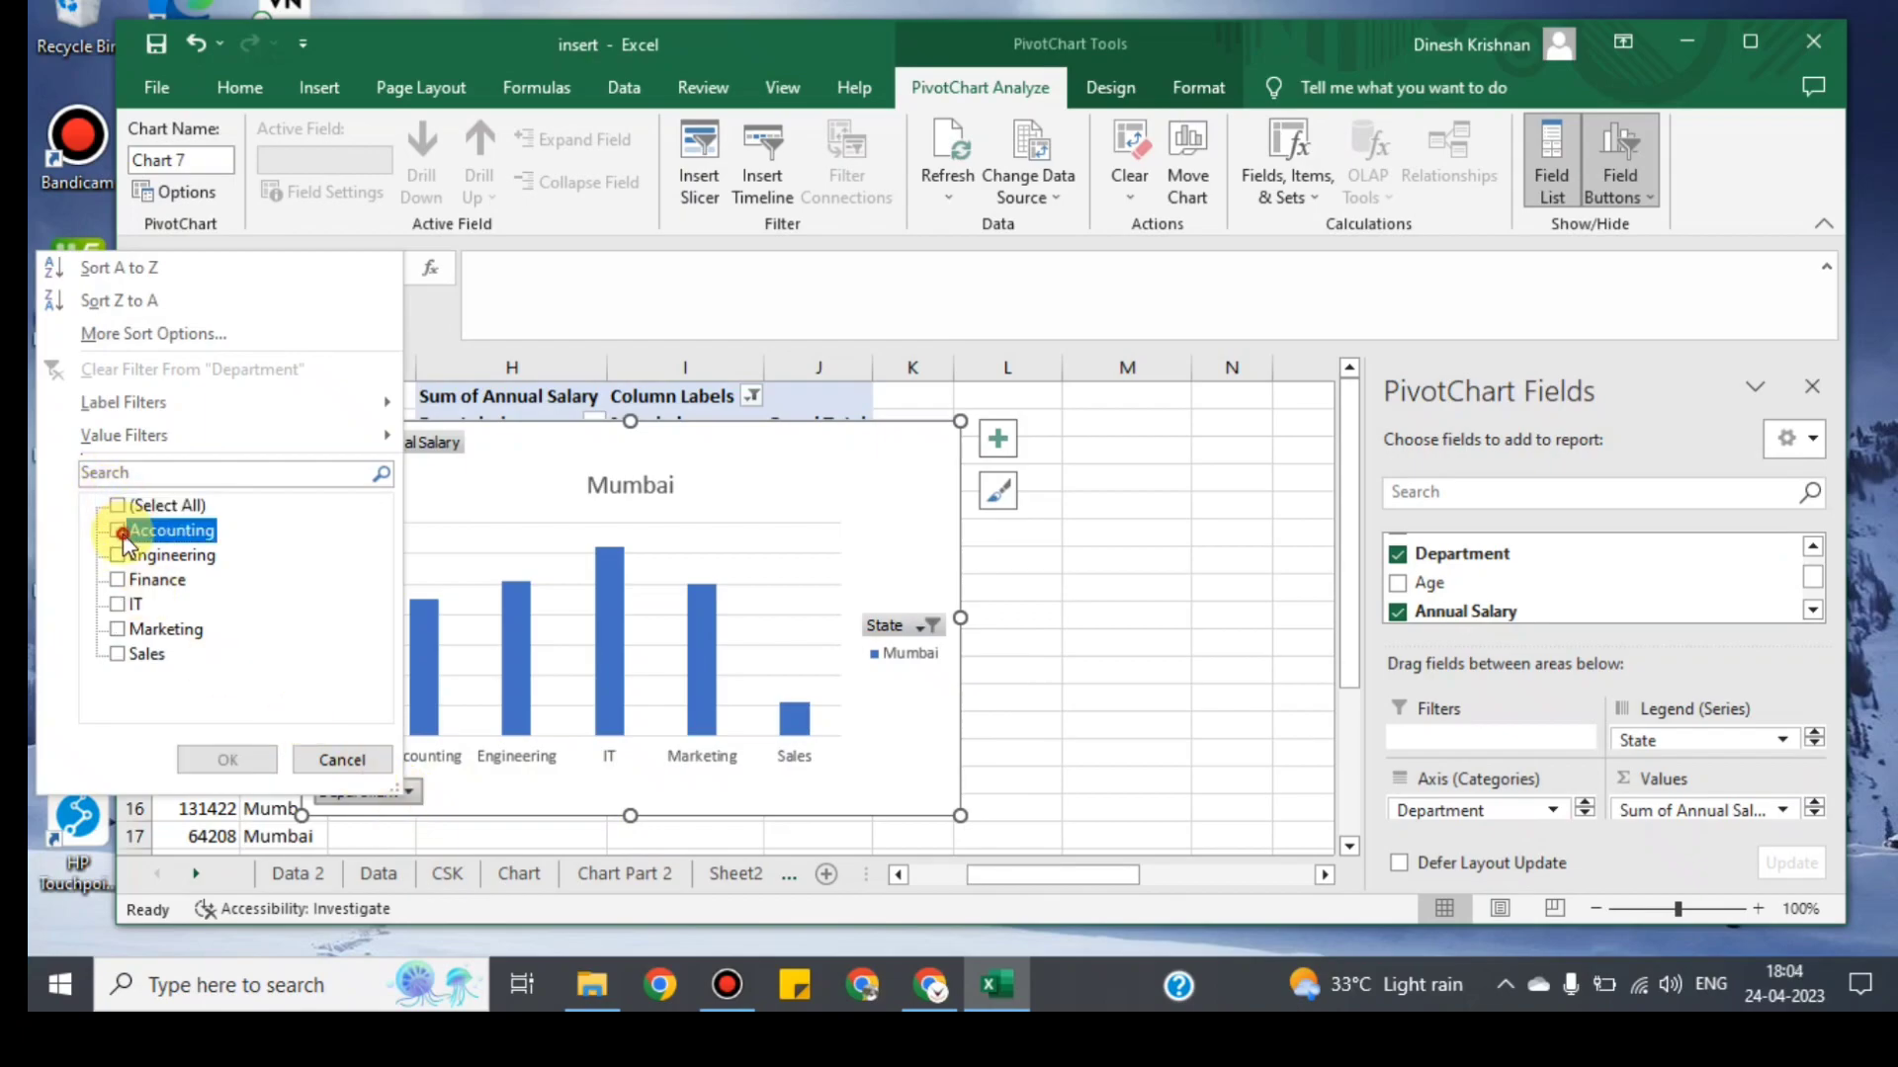
click(117, 629)
click(227, 759)
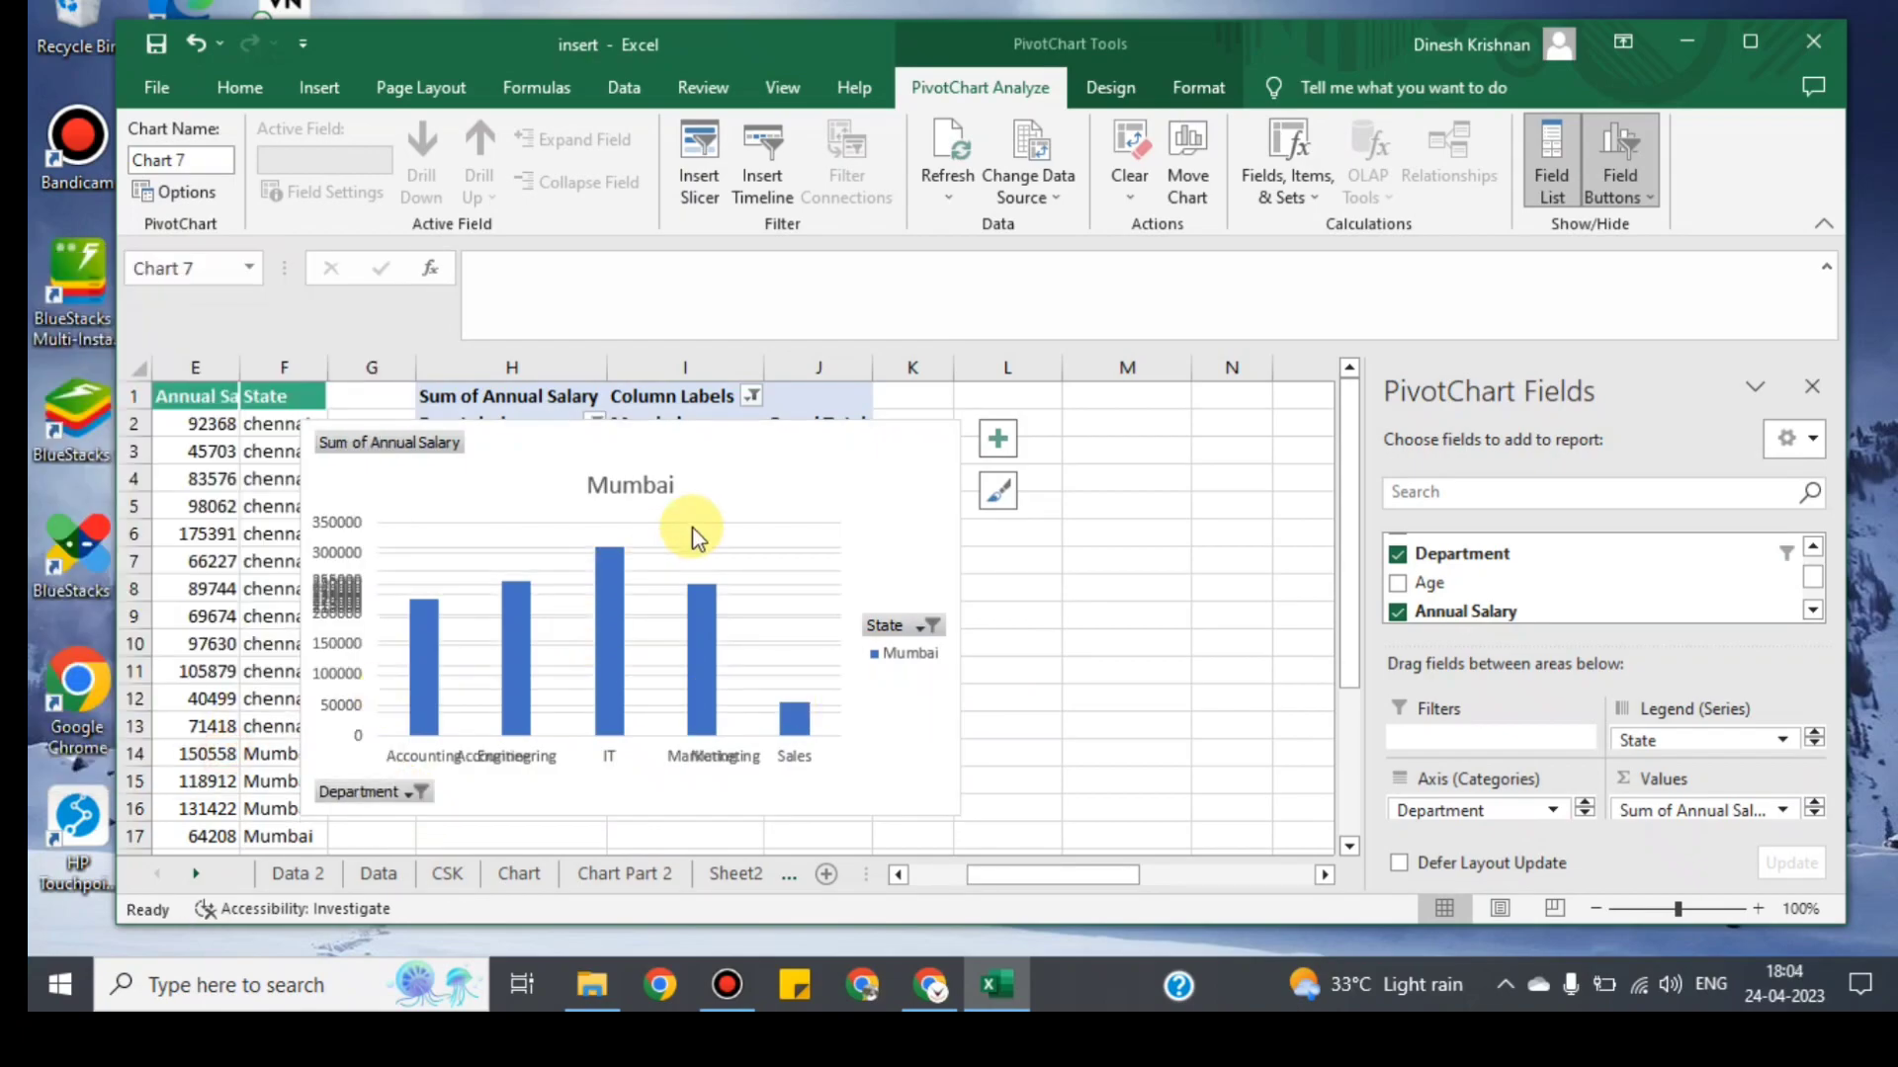
Insert slicers for State and Department and arrange the PivotChart between them, with Department over the source data and State in the empty columns.
drag(749, 470, 906, 464)
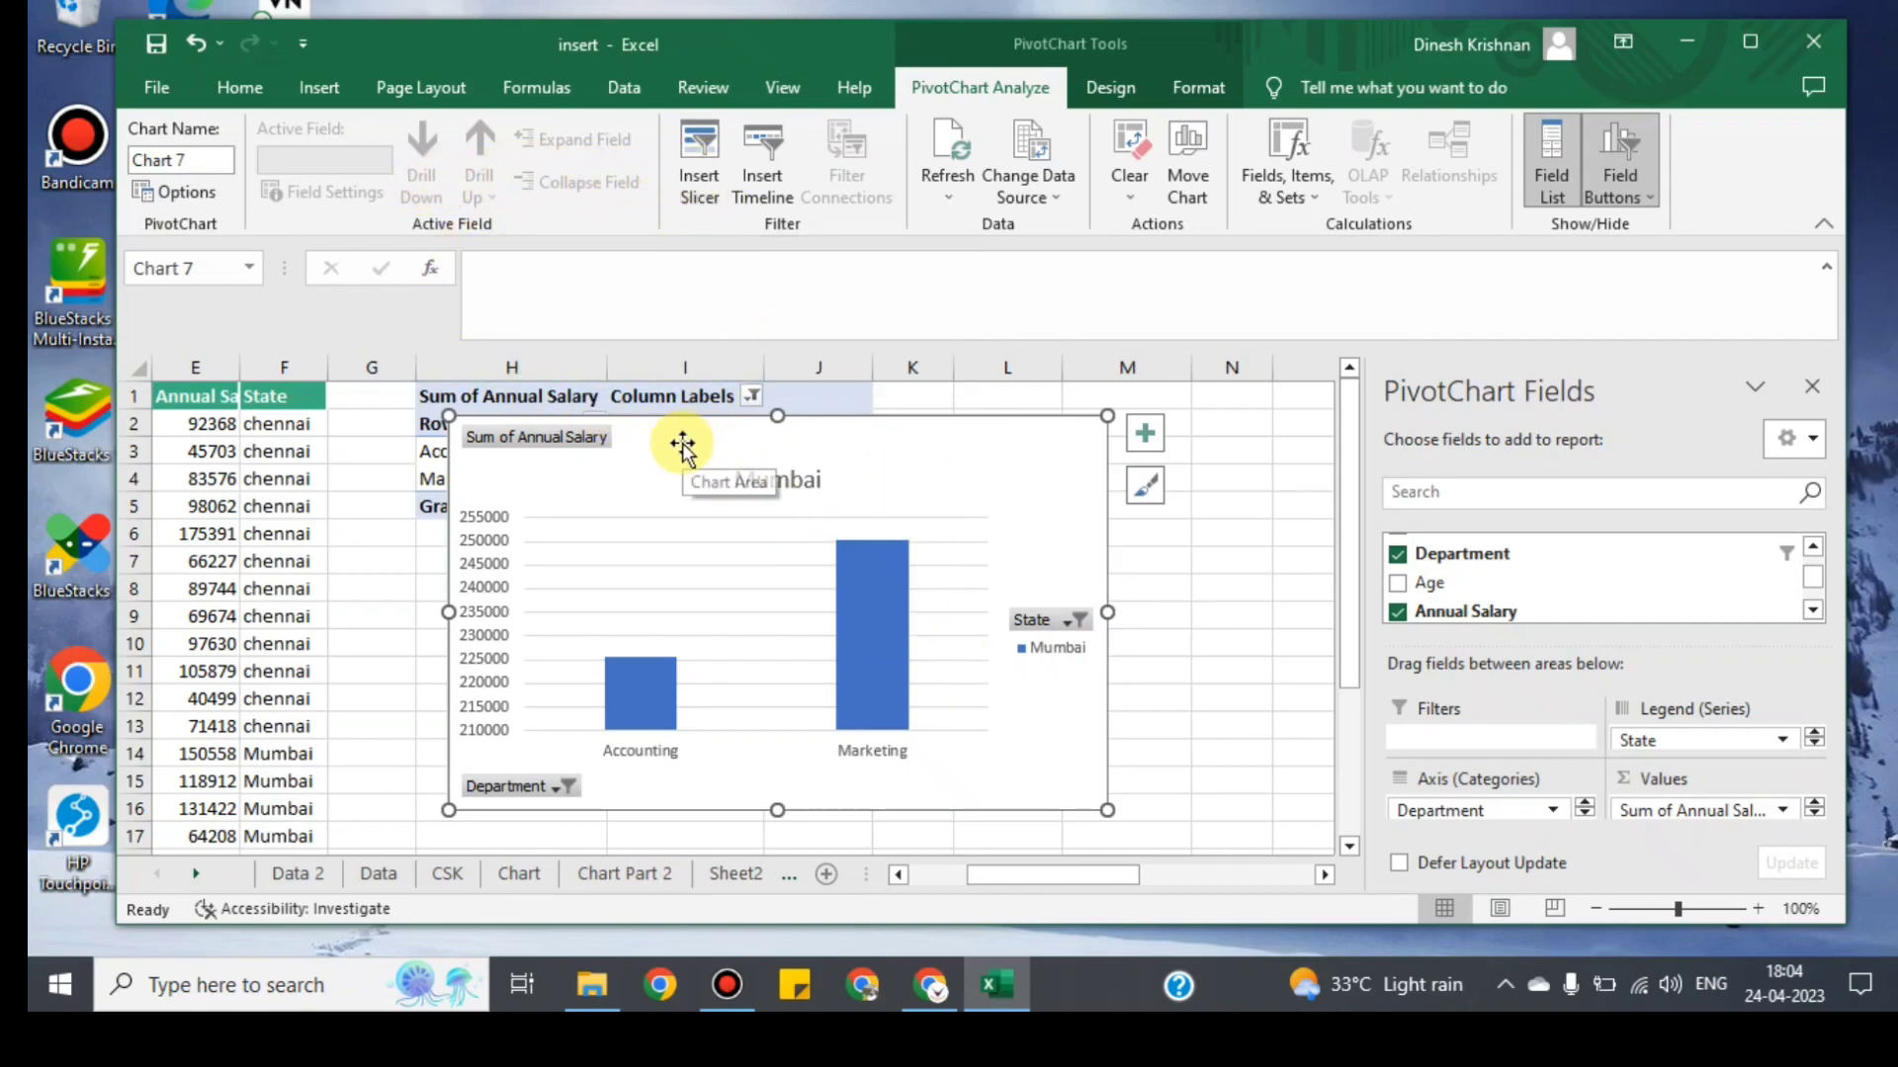
click(703, 153)
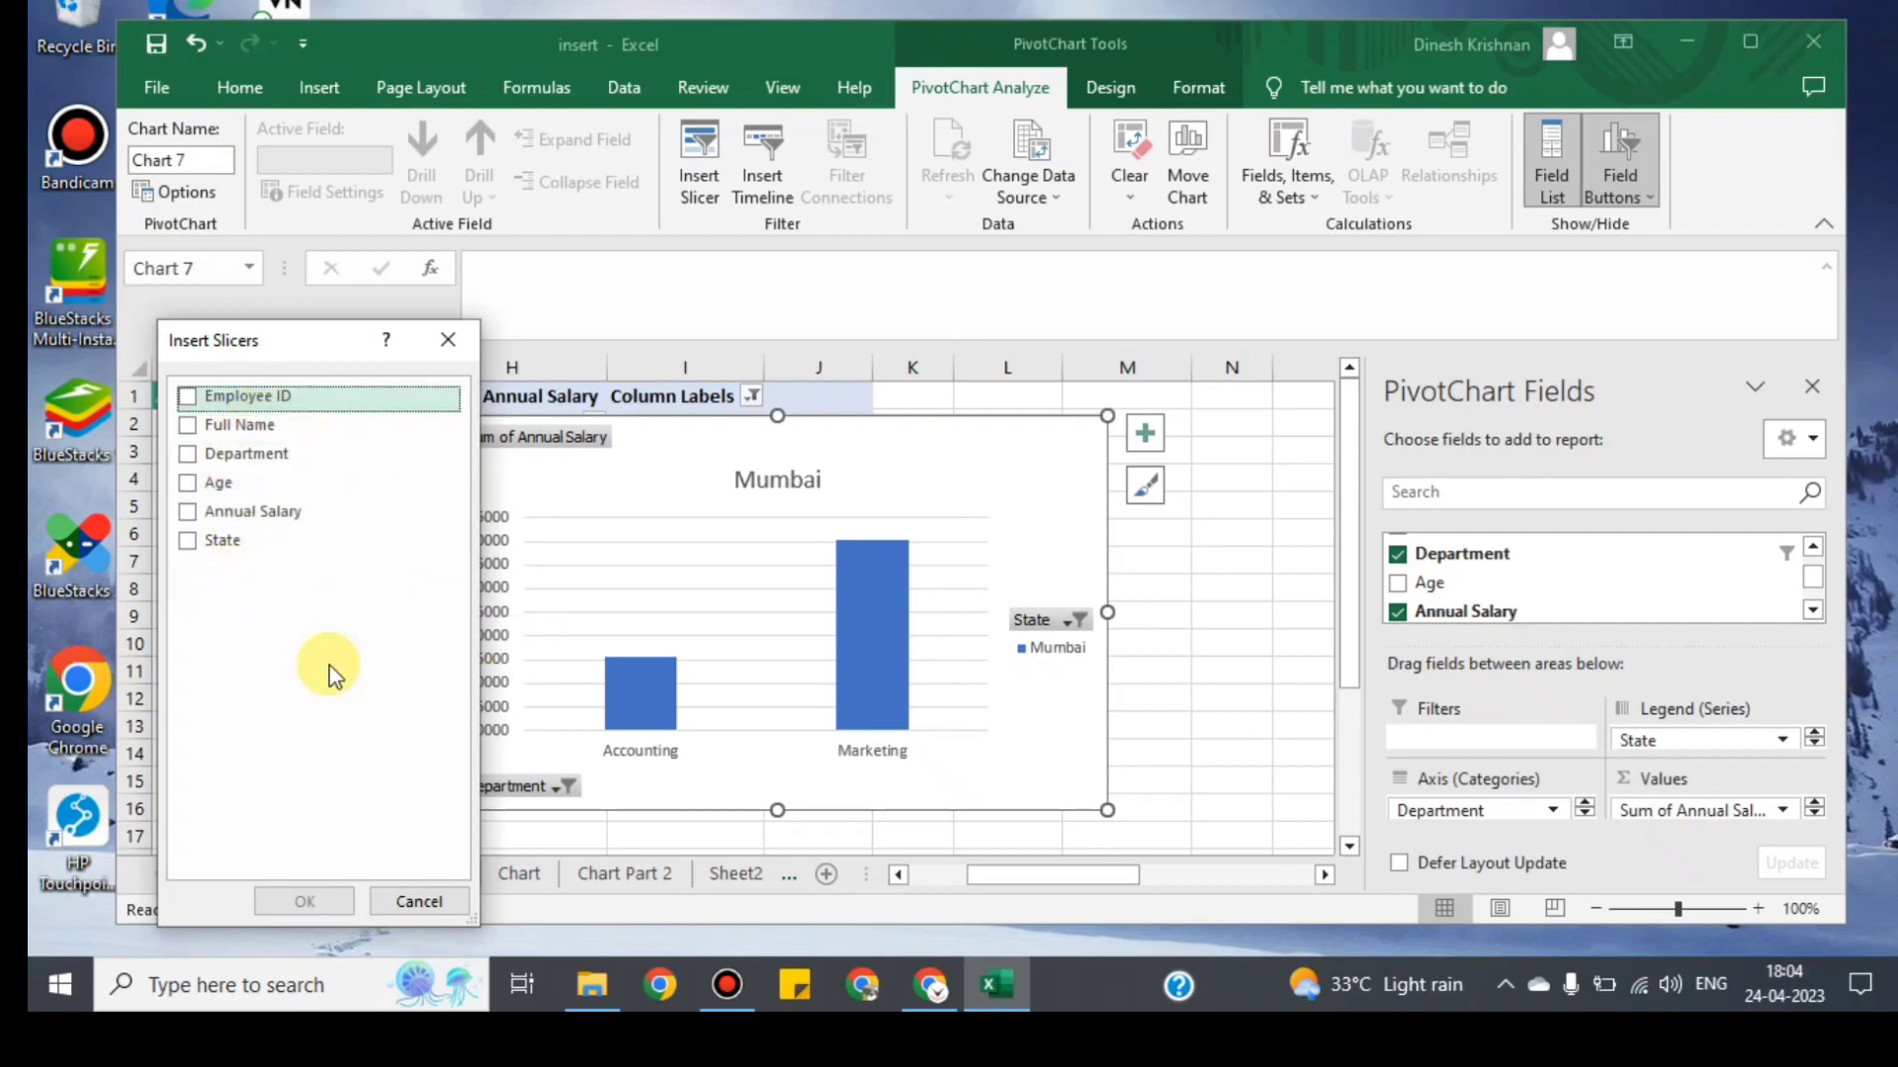
click(193, 547)
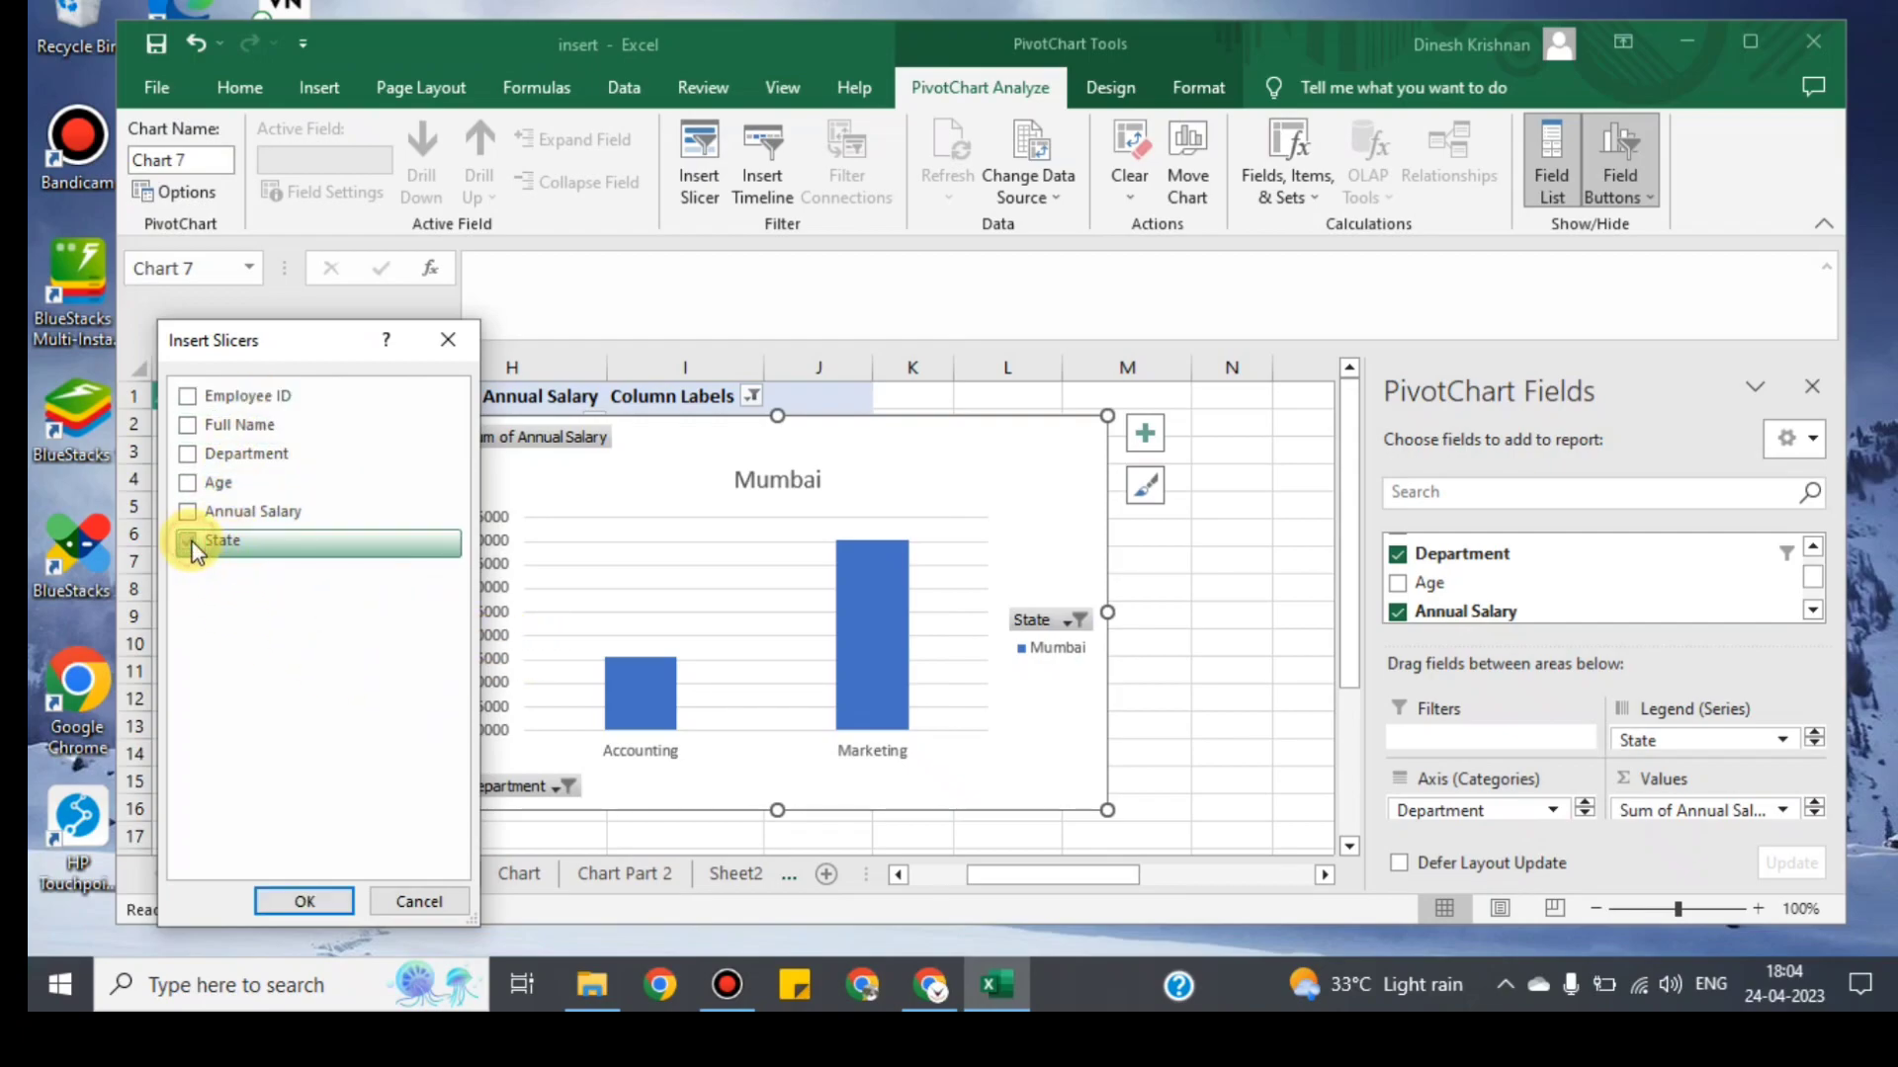
click(187, 454)
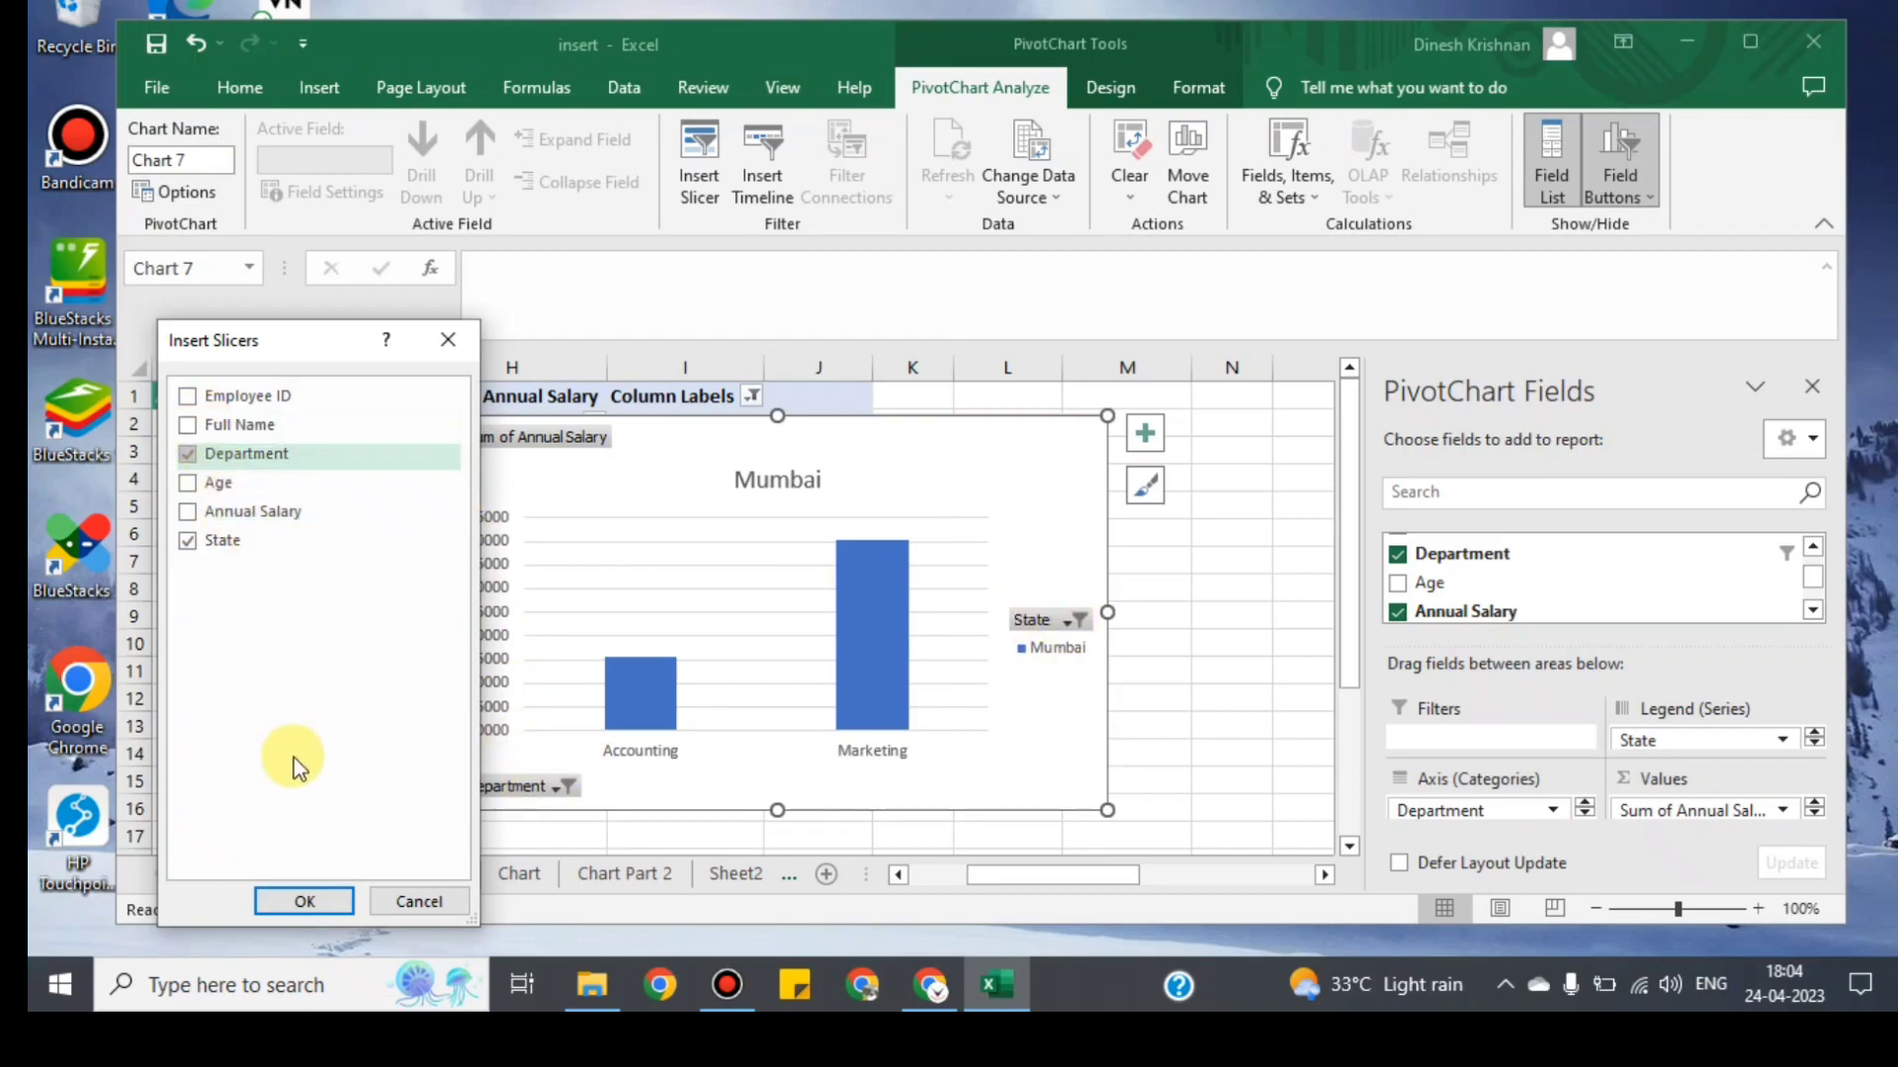
click(304, 901)
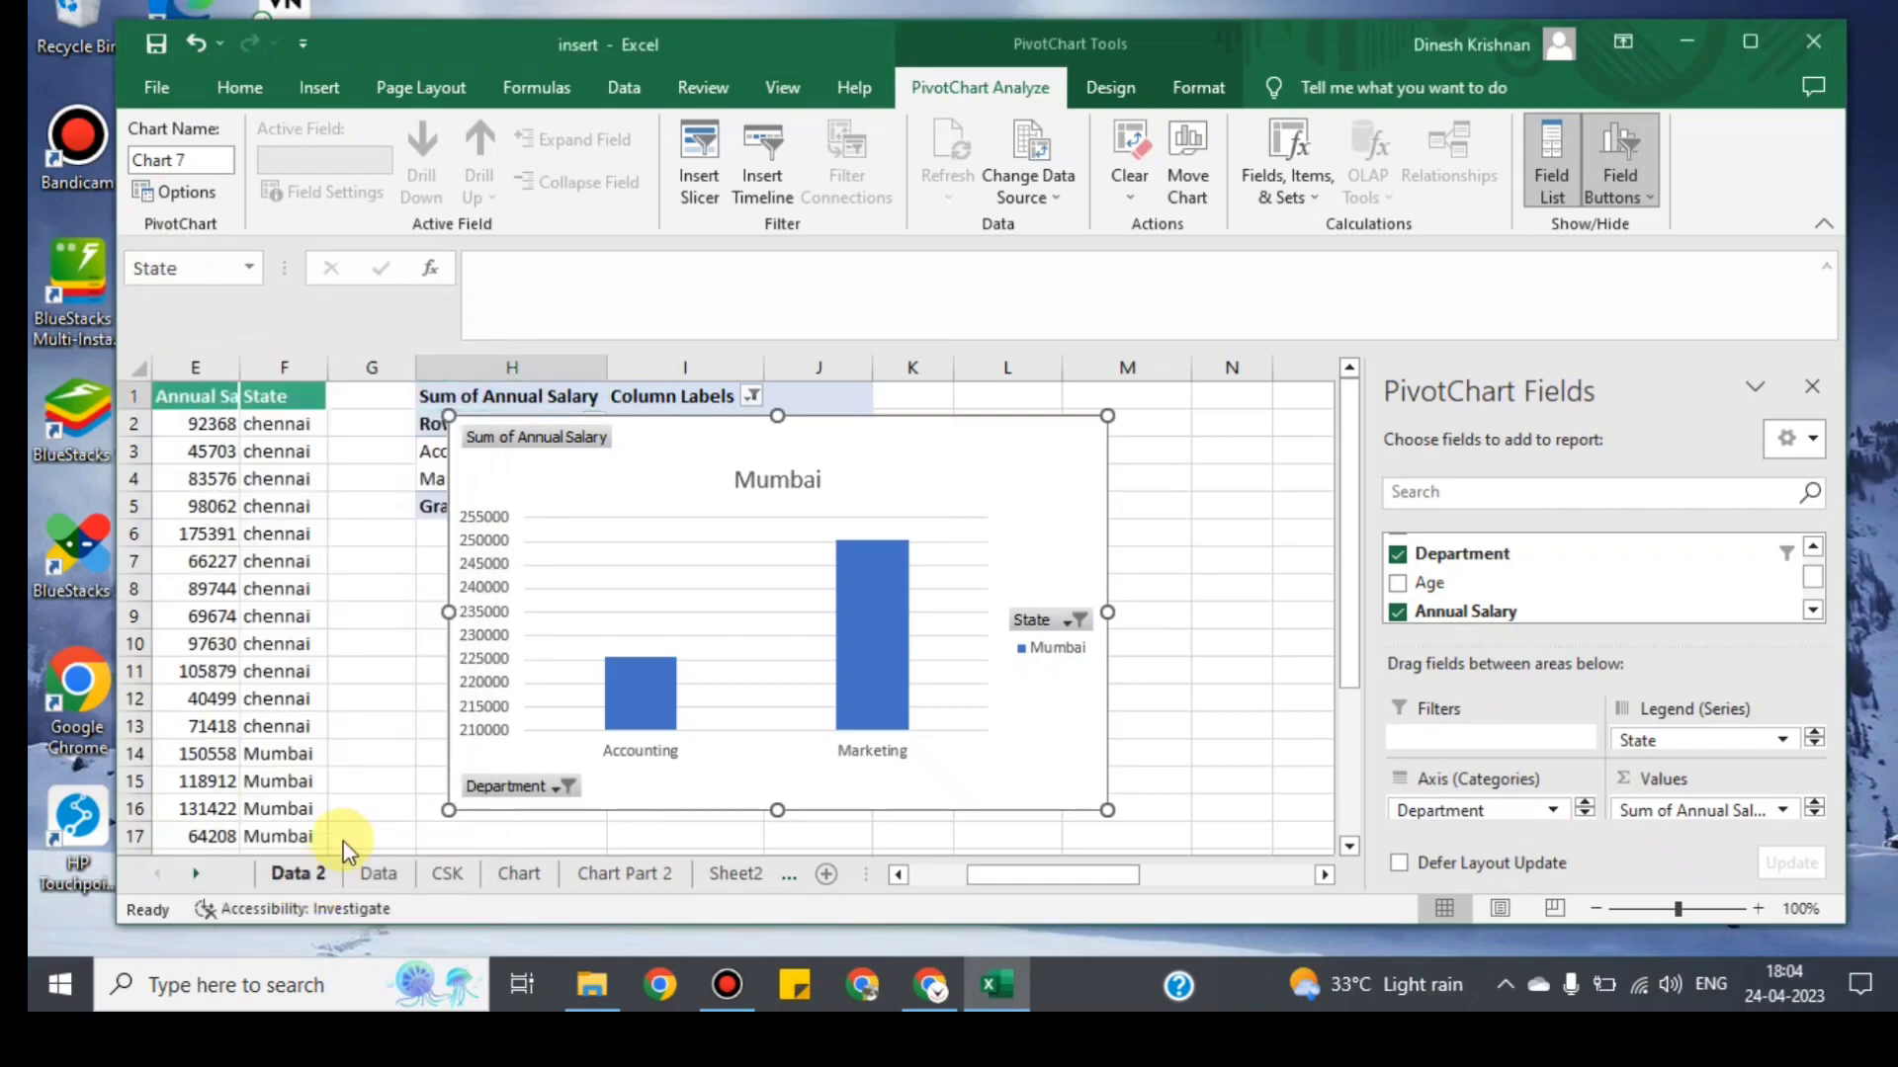
drag(762, 504, 1427, 424)
drag(741, 427, 316, 438)
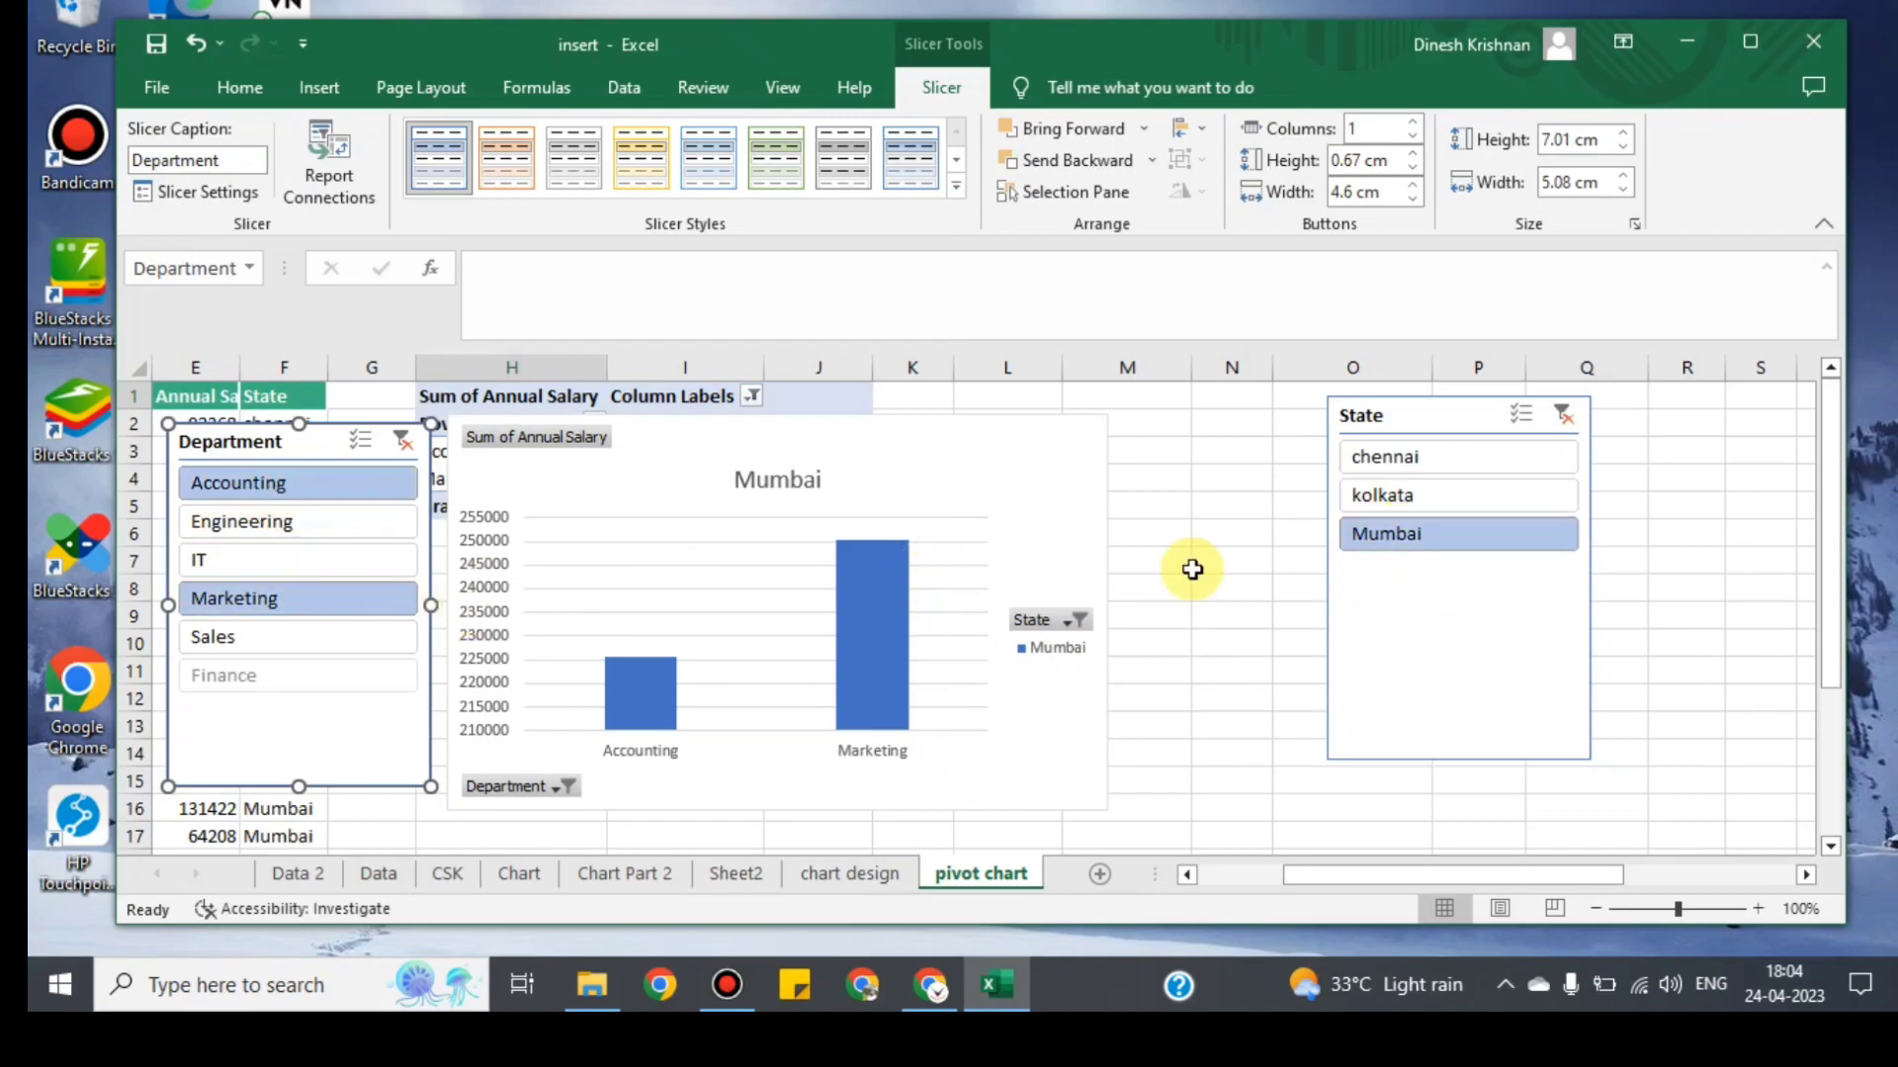
Clear the State and Department slicer filters, then filter the chart by Department to Engineering and finally to IT.
click(1561, 413)
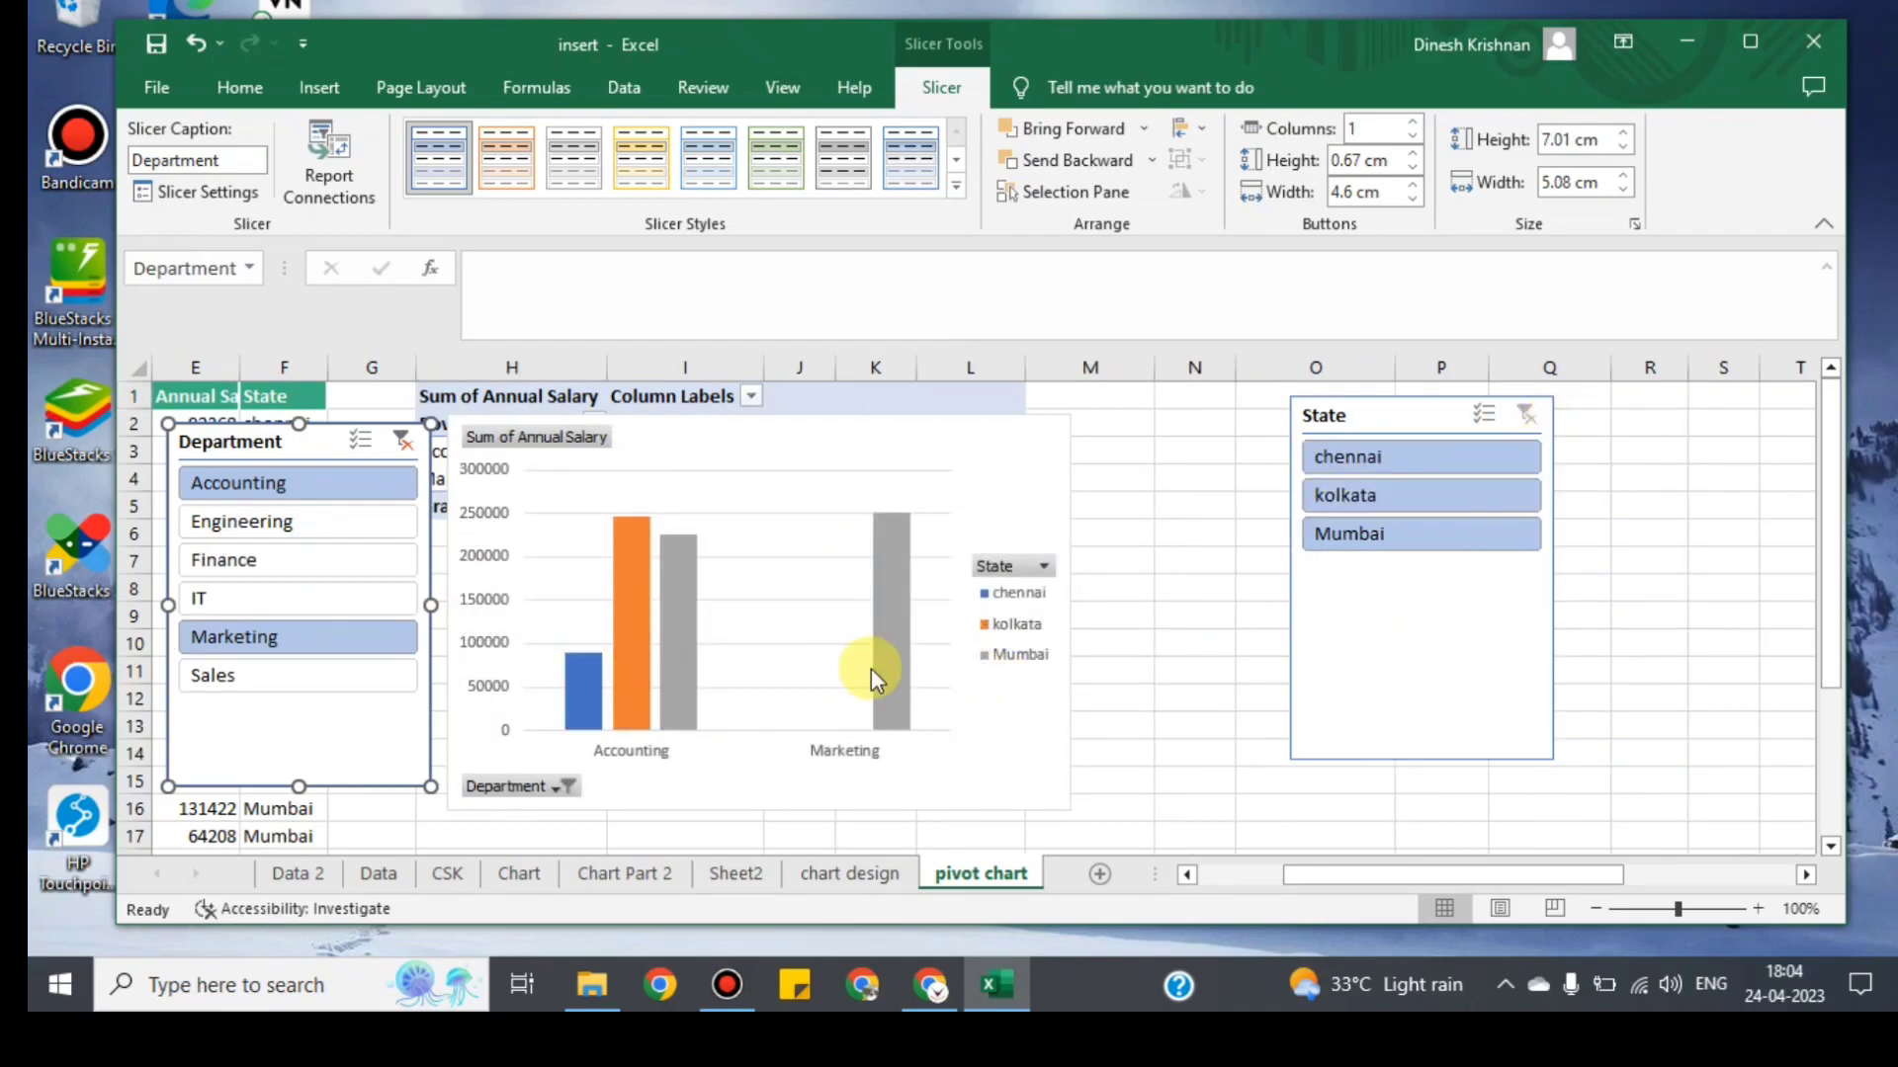
click(402, 440)
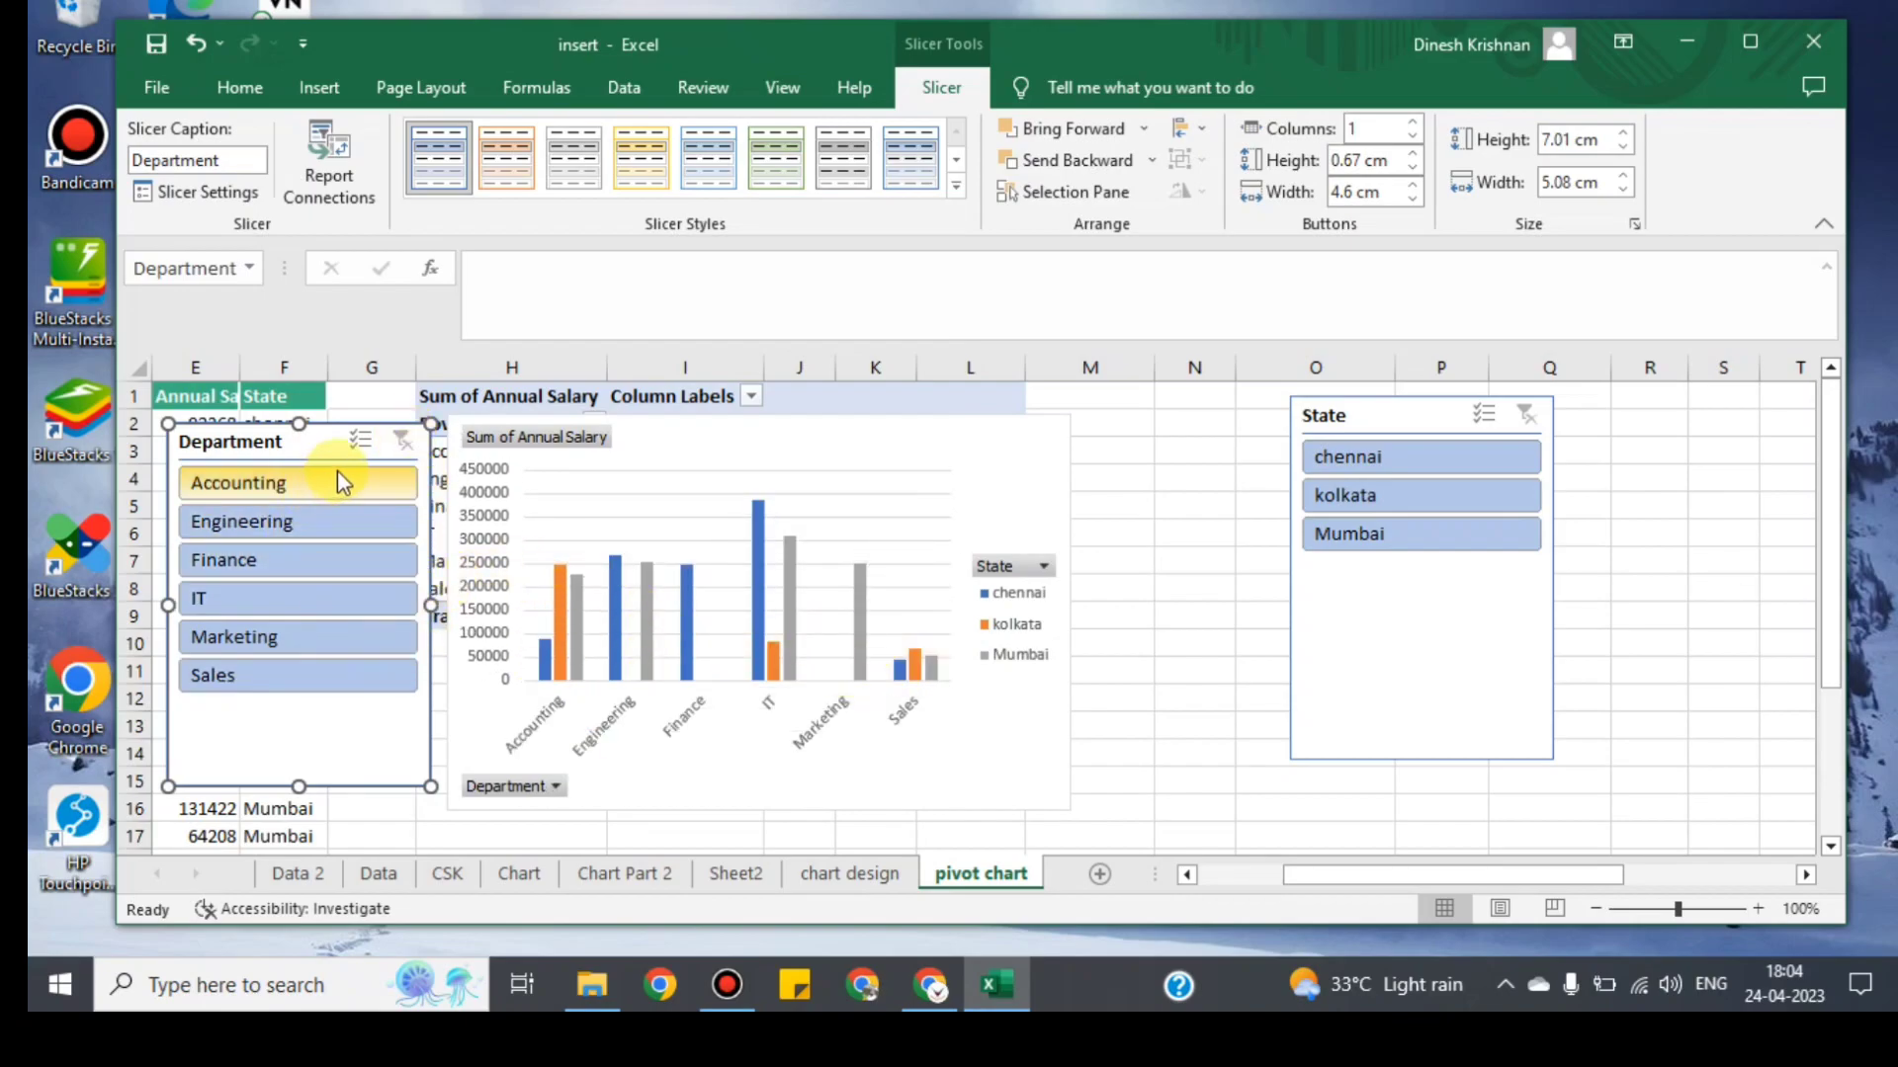
click(337, 526)
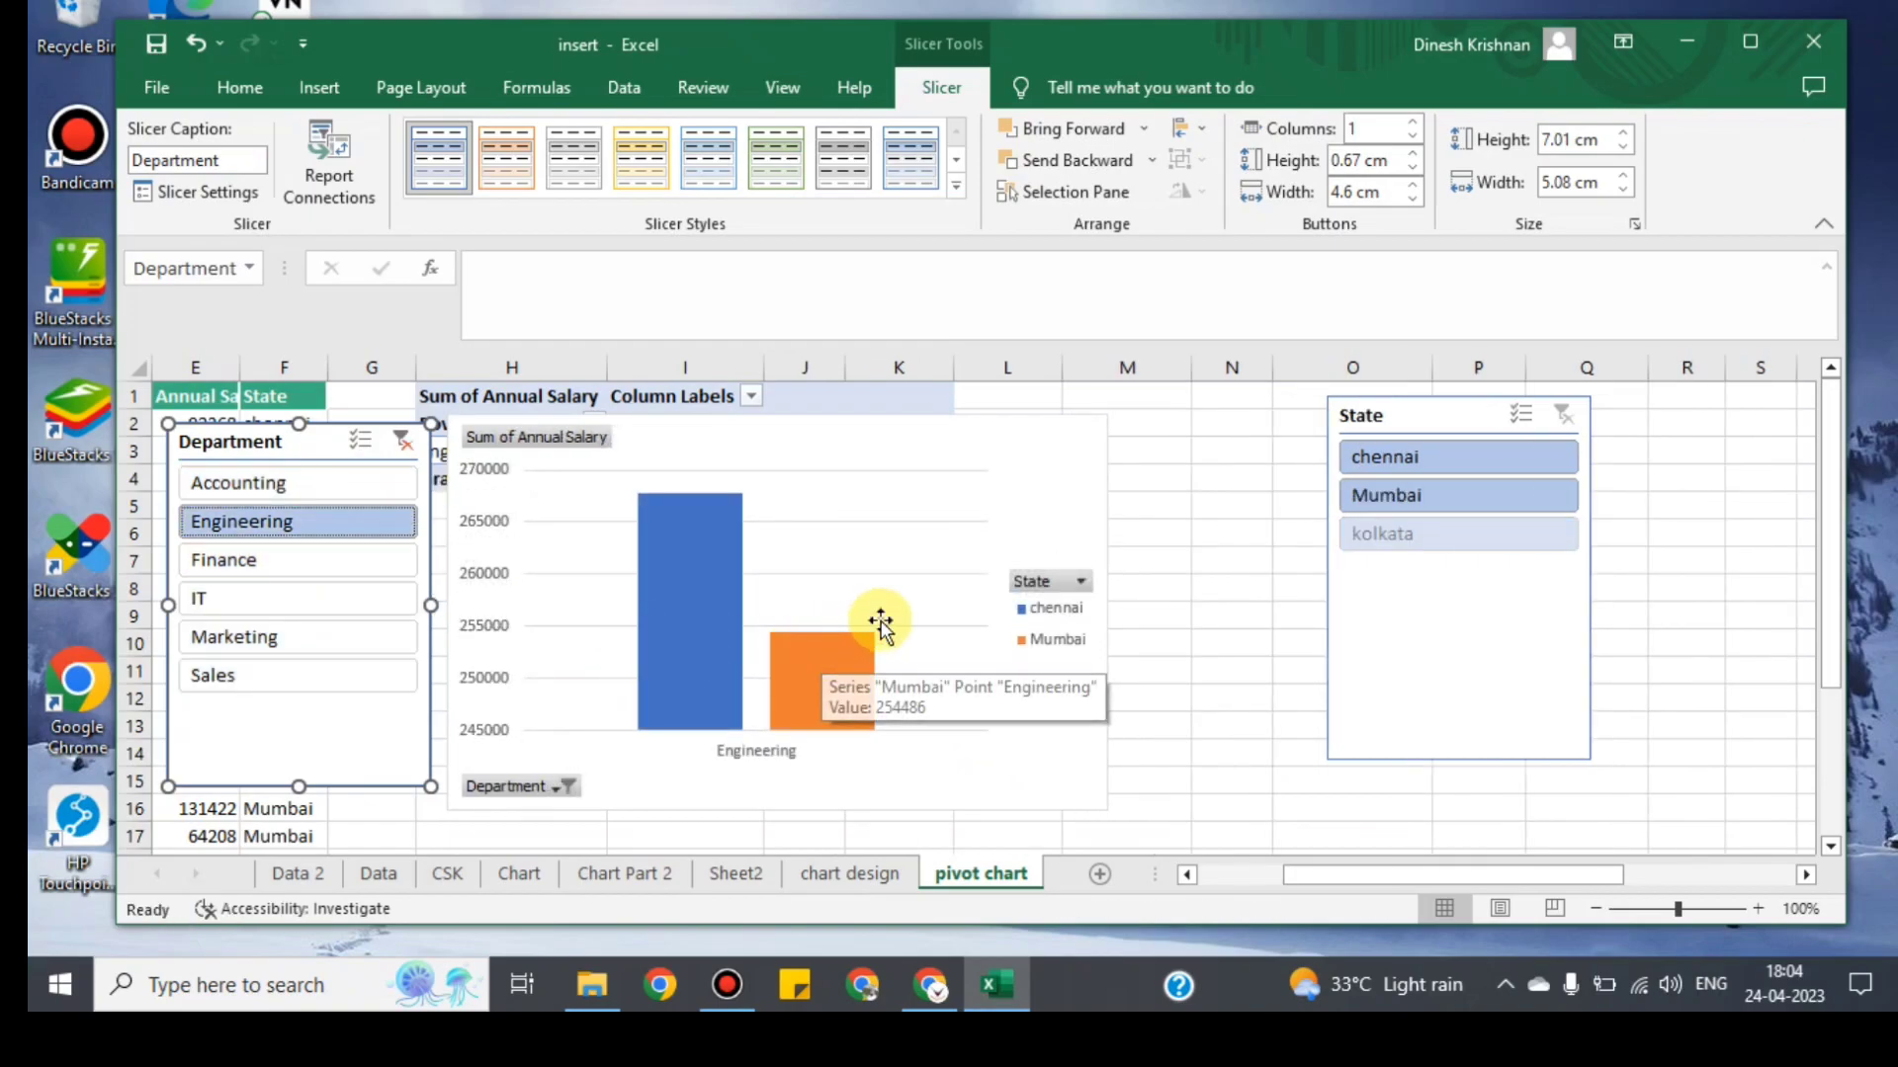
click(354, 597)
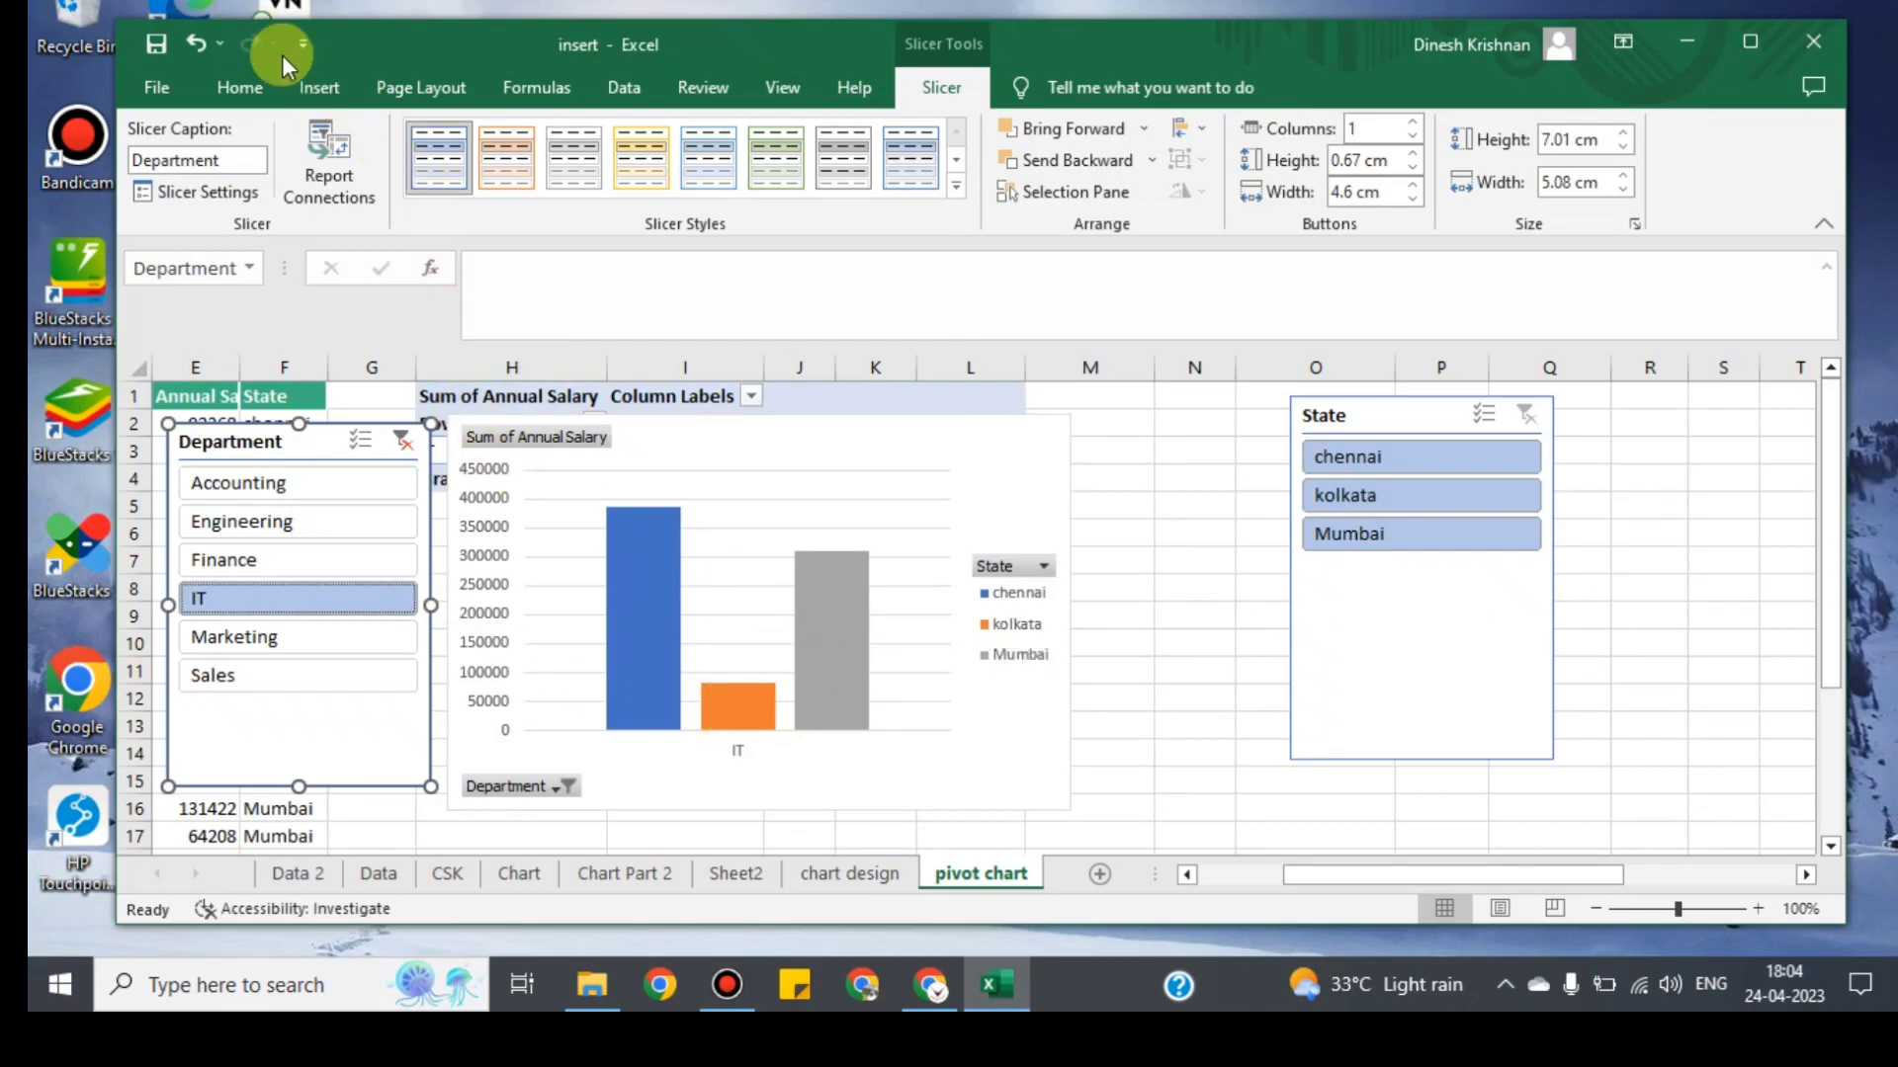
click(318, 87)
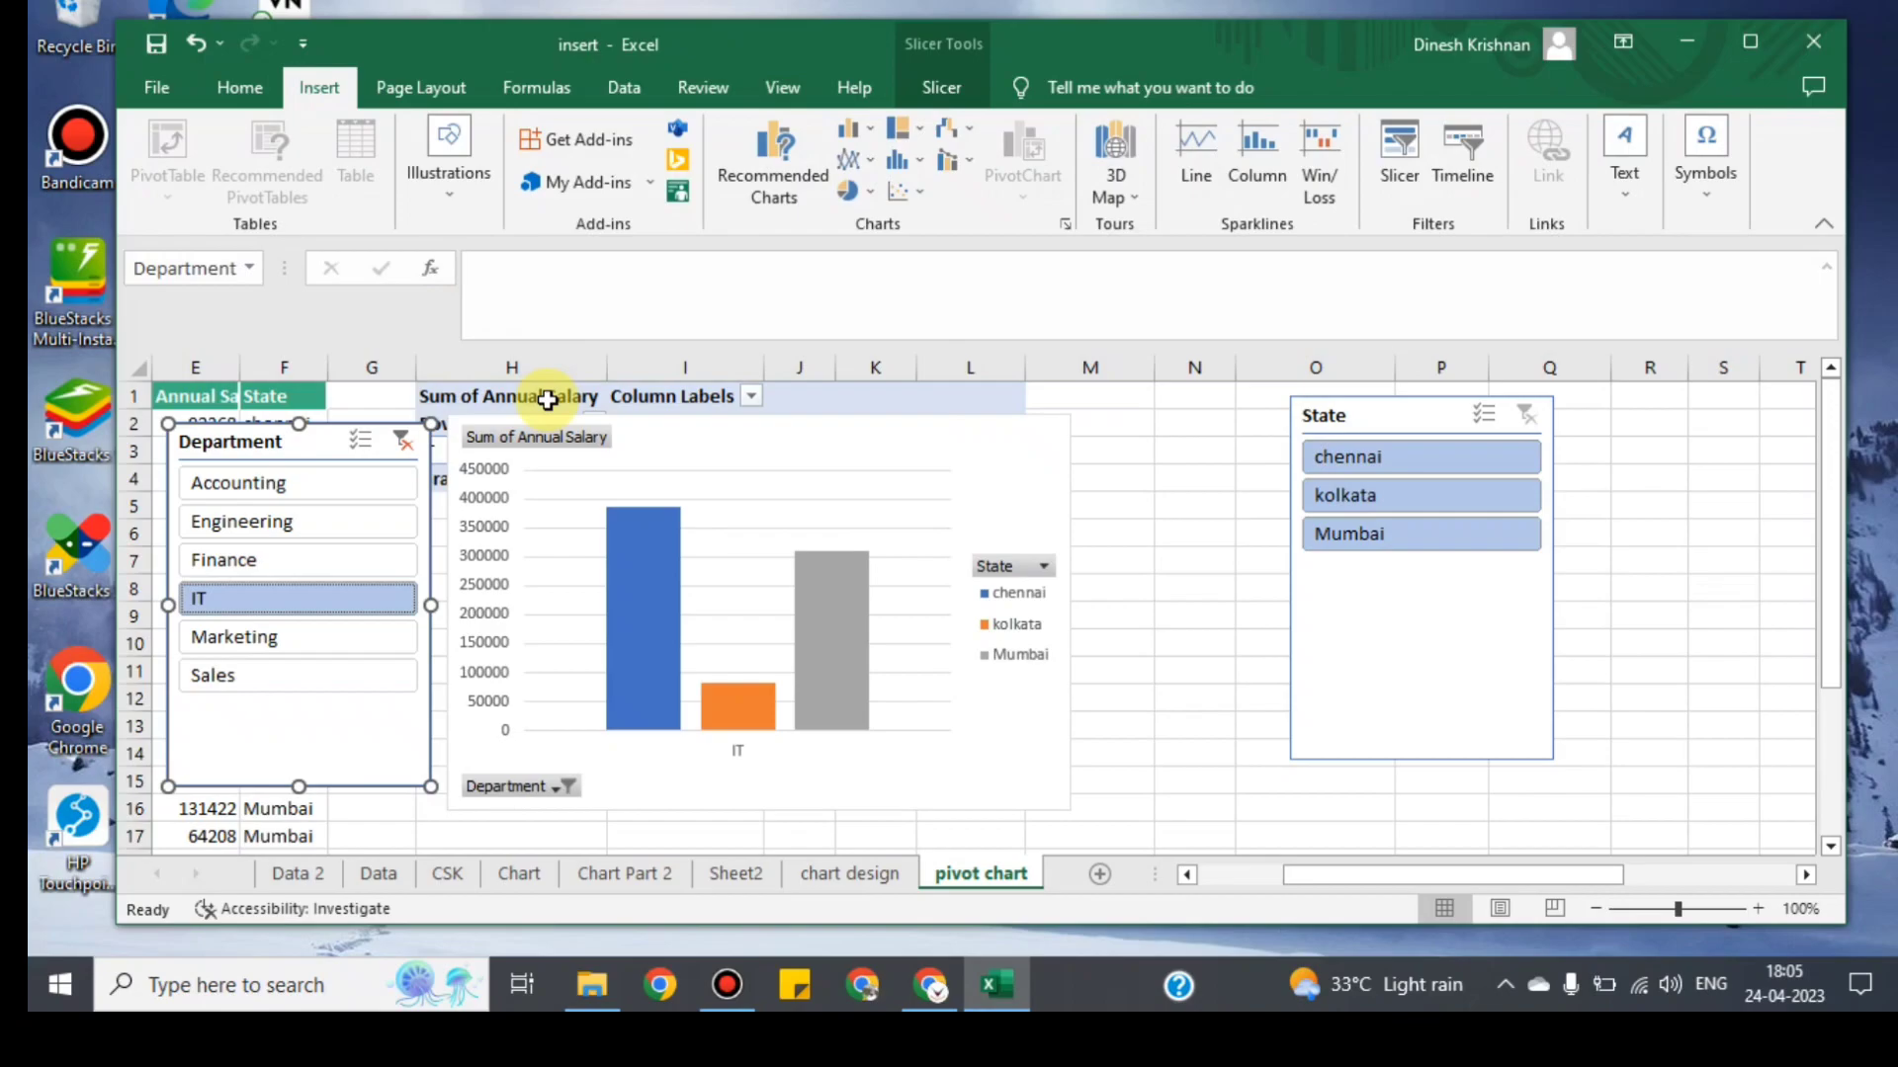